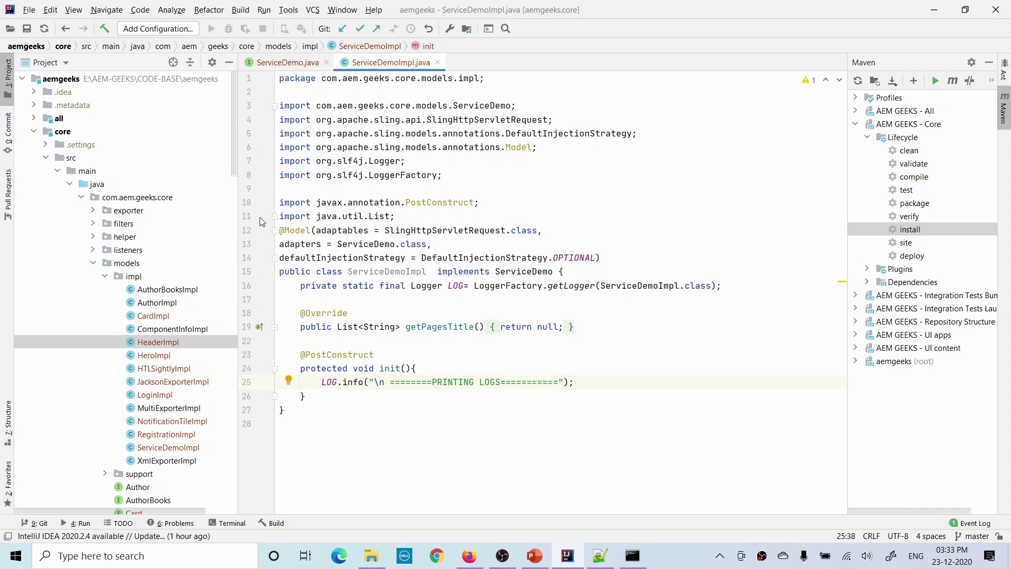
Run the Maven install for the AEM GEEKS - Core module, and refresh the Service Demo page in Firefox.
double_click(909, 231)
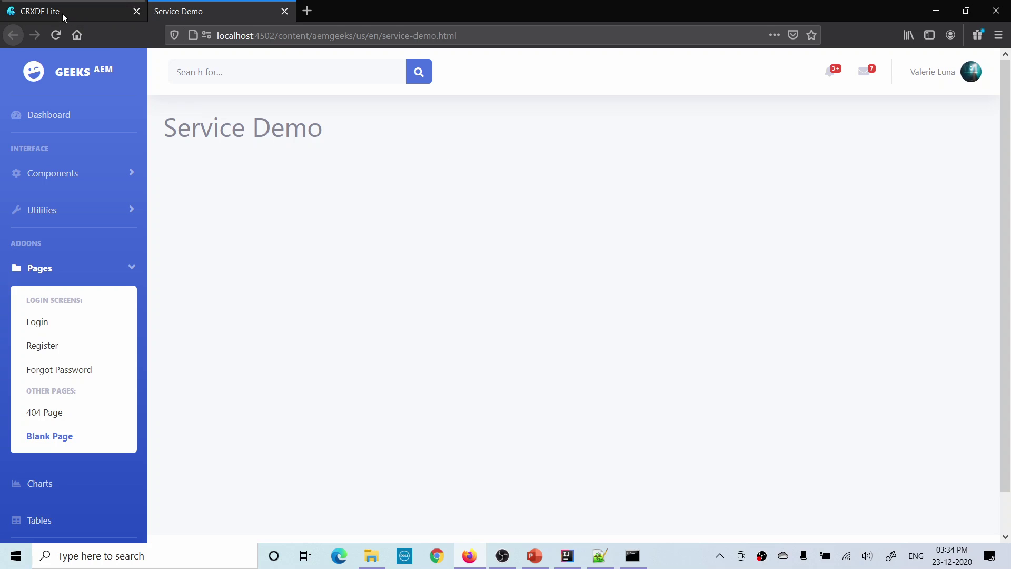
left_click(56, 35)
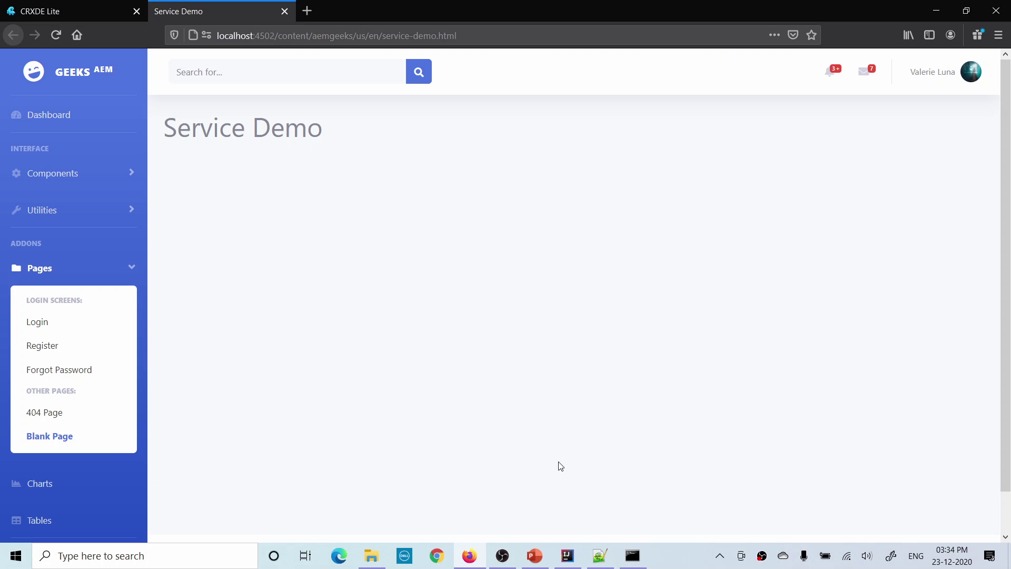
Open the aem-geeks log from the crx-quickstart logs folder in Notepad++ with its contents reloaded, and examine the ServiceDemoImpl entry.
left_click(372, 558)
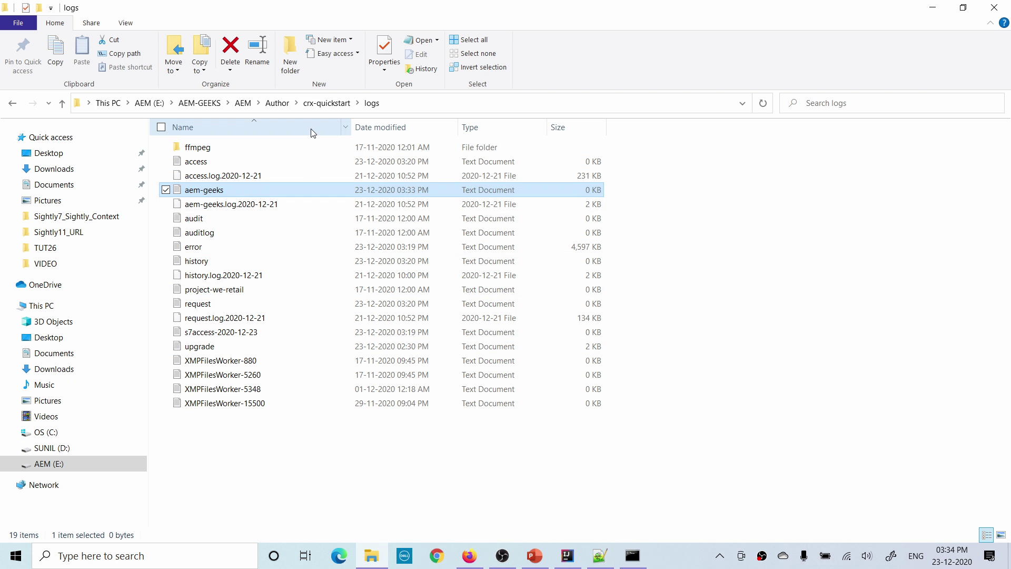
left_click(333, 103)
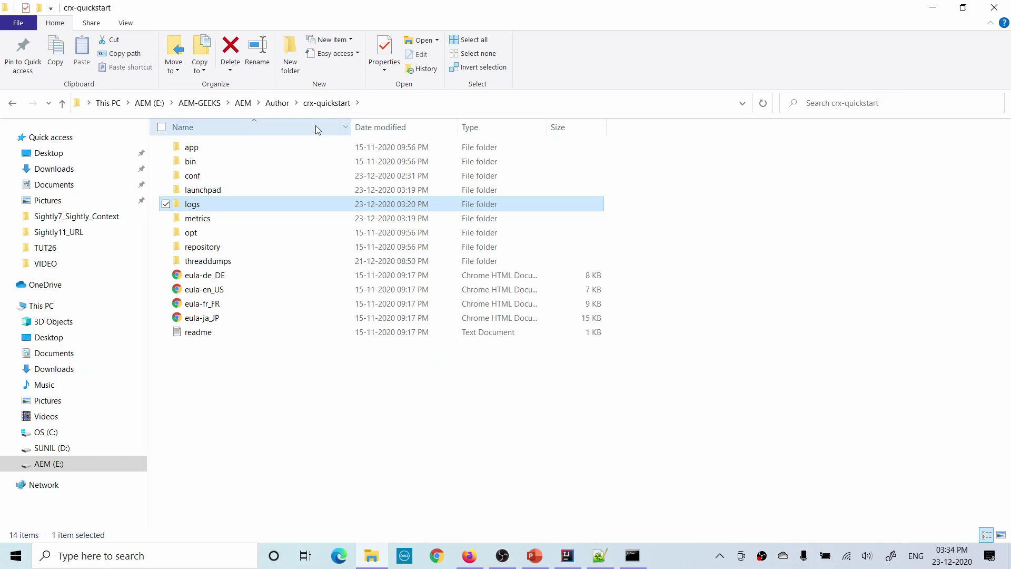
double_click(221, 204)
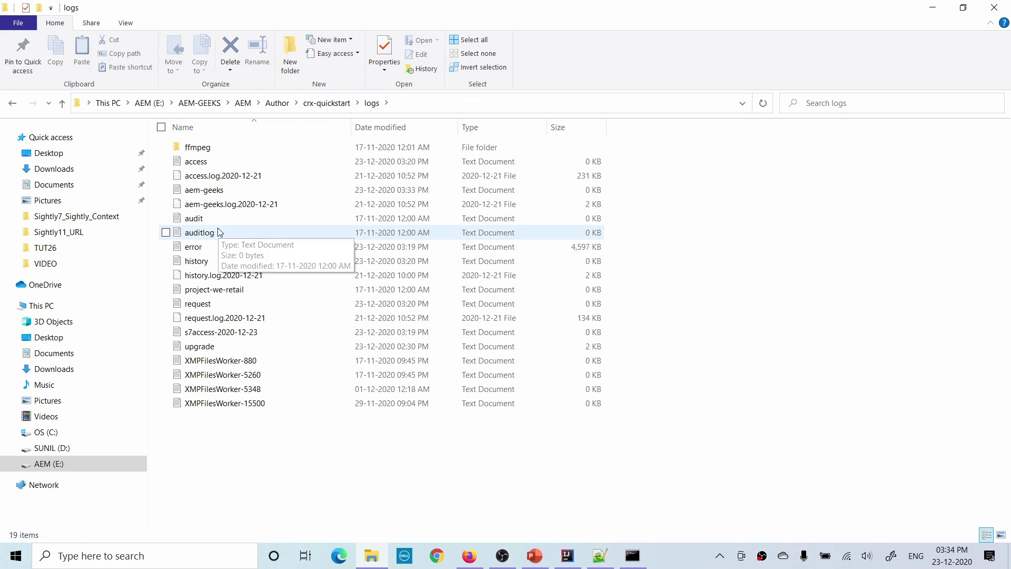
left_click(231, 195)
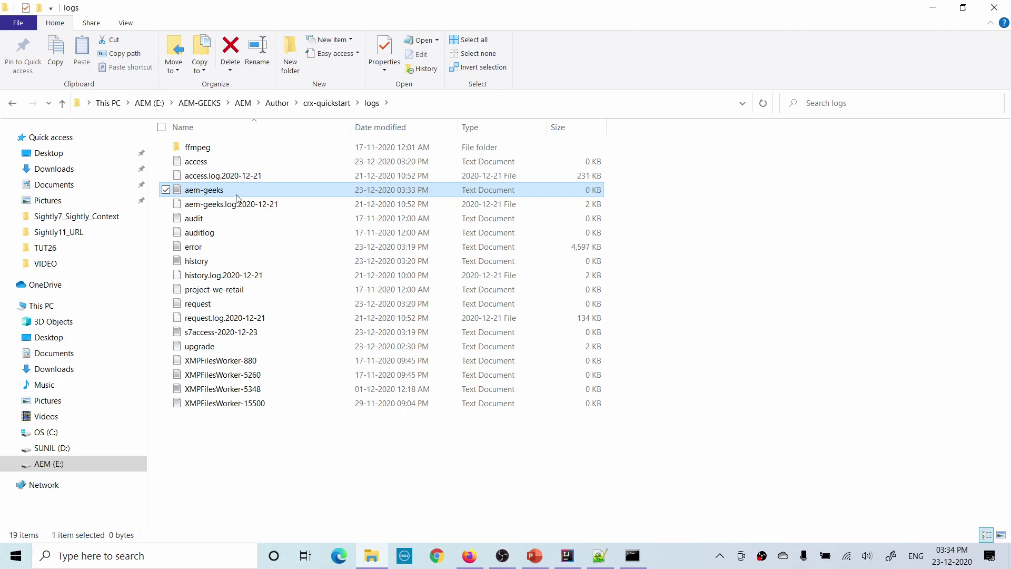
right_click(235, 193)
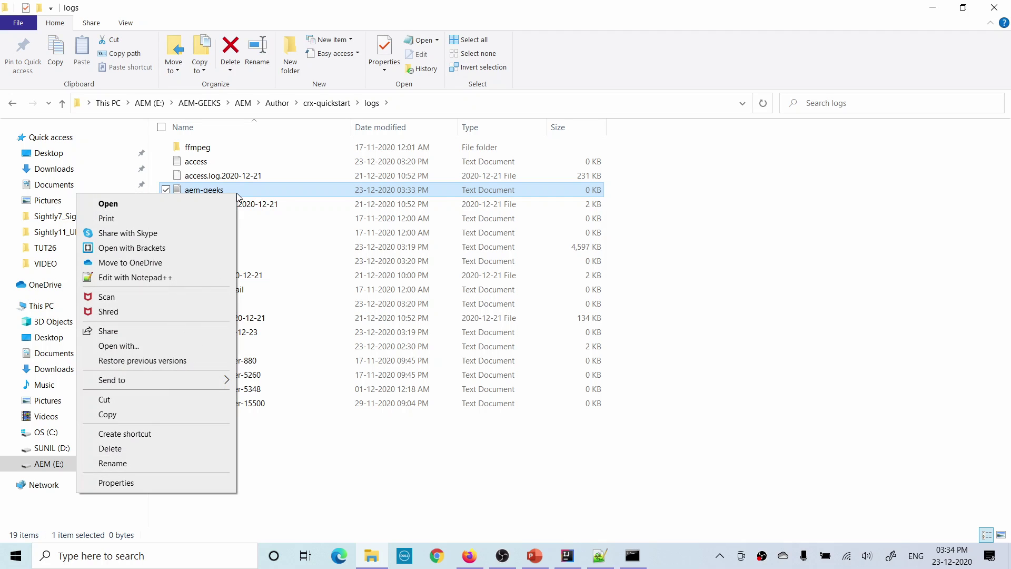
left_click(152, 277)
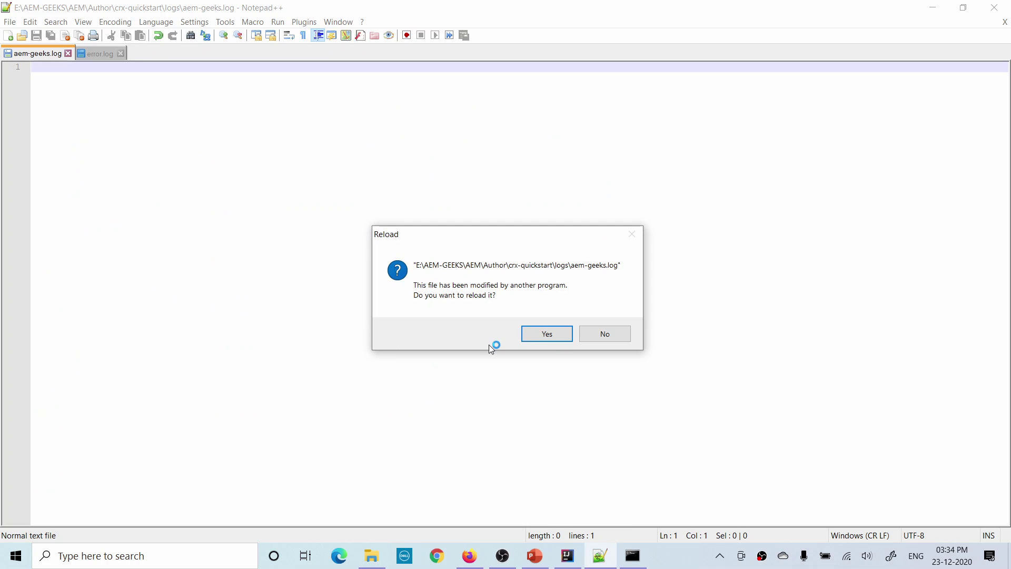
left_click(548, 335)
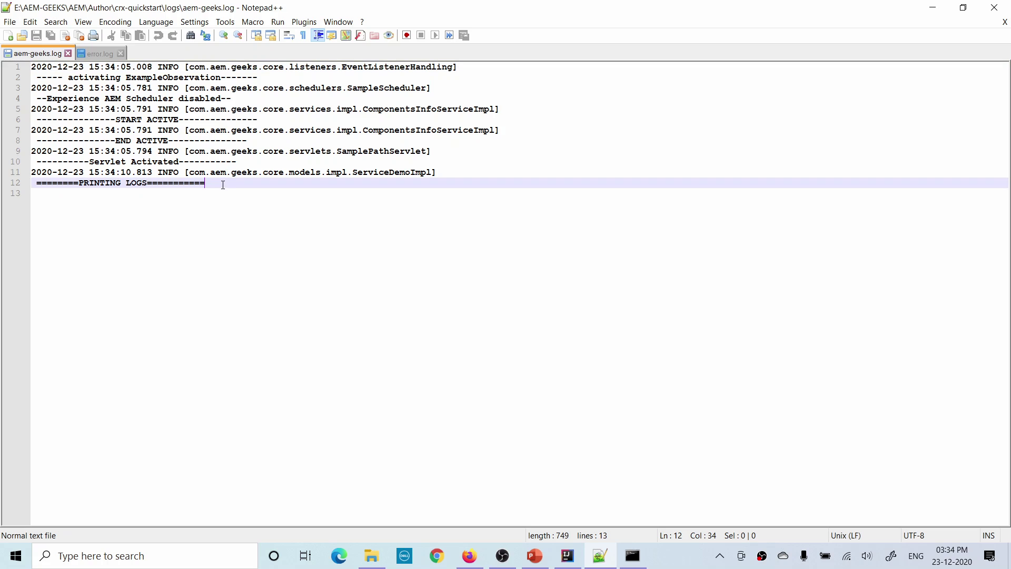
left_click_drag(222, 183, 2, 177)
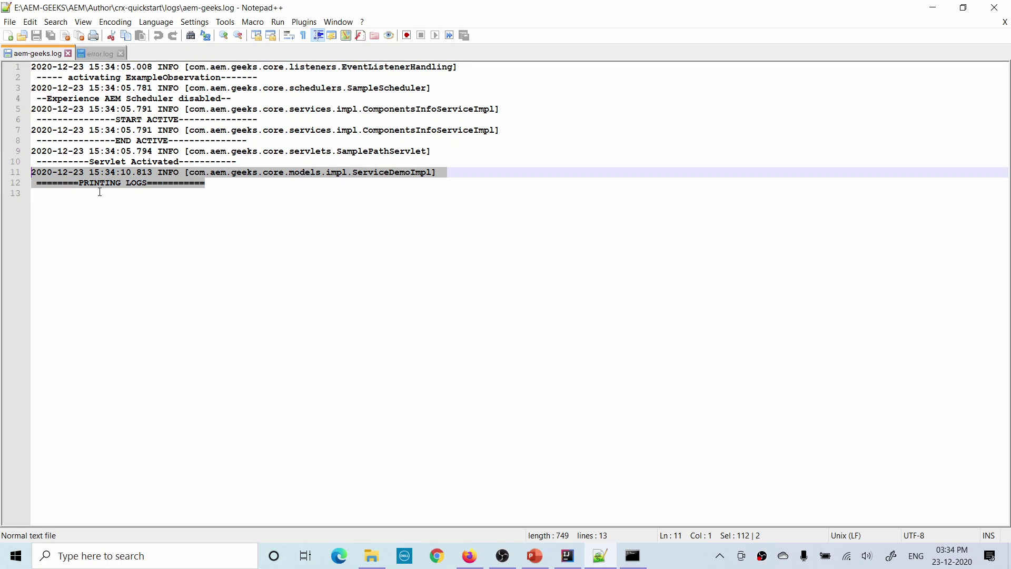
double_click(141, 184)
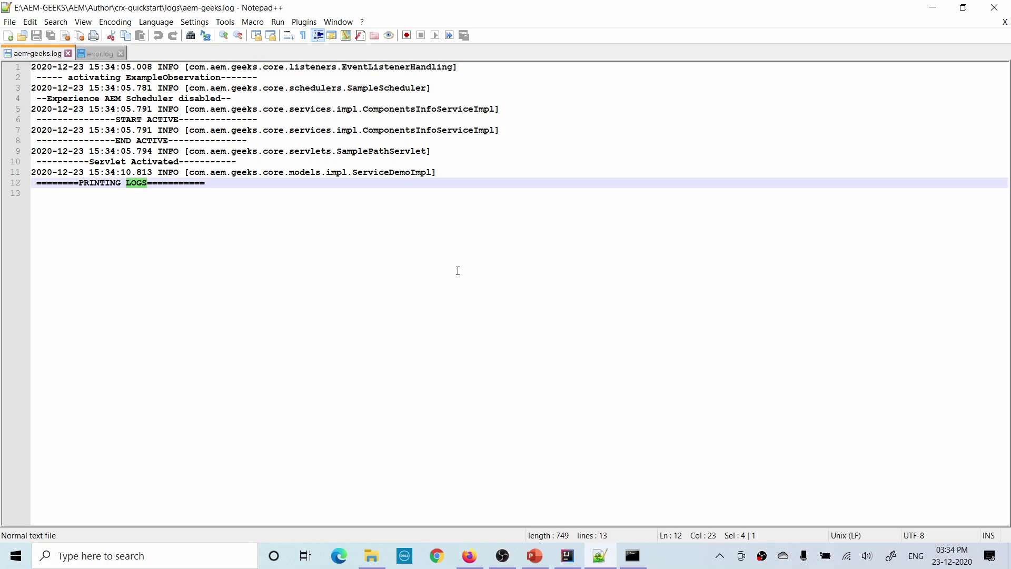
Return to ServiceDemoImpl.java in IntelliJ IDEA and hide the build output.
left_click(567, 556)
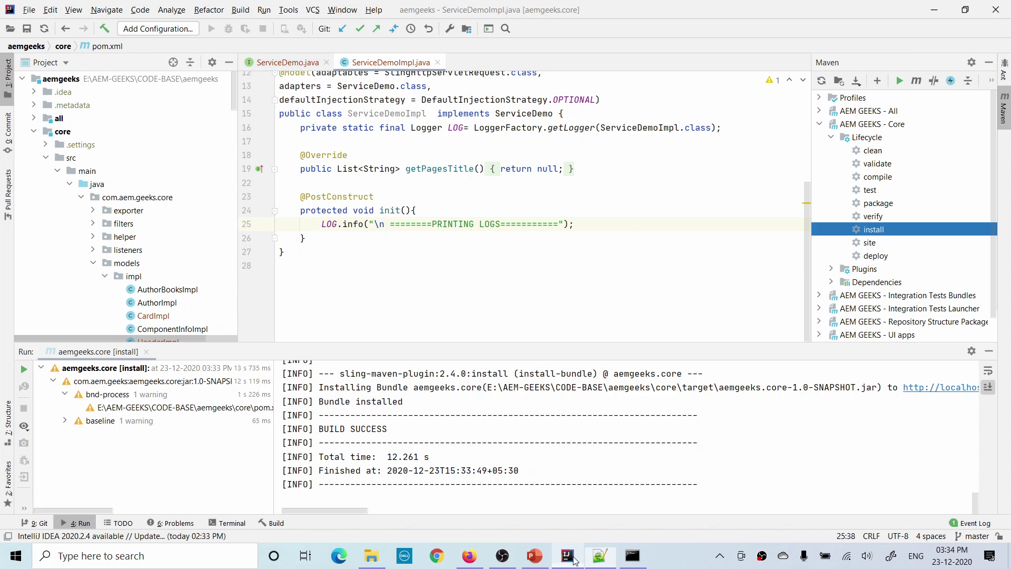
left_click(989, 350)
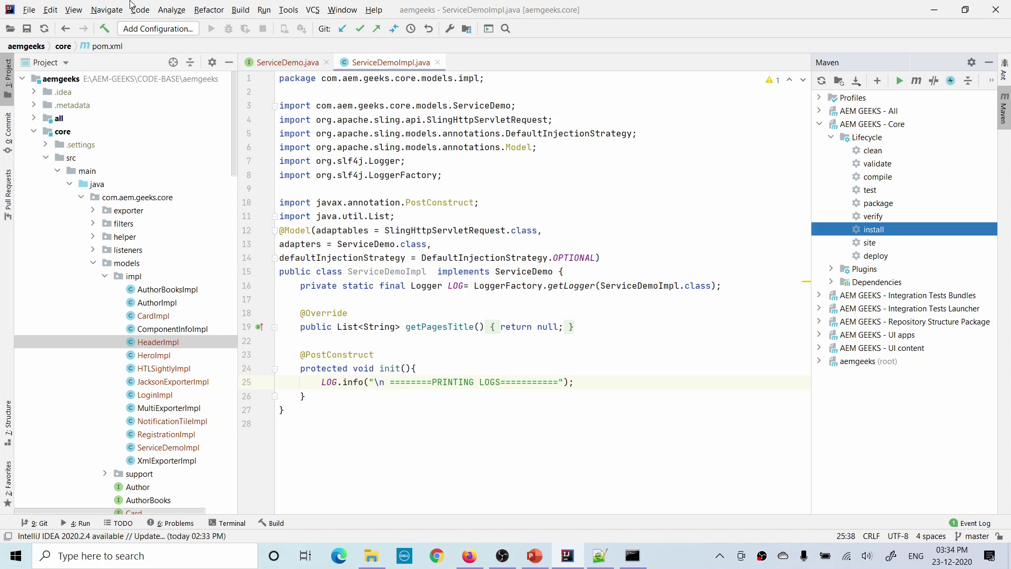
left_click(372, 67)
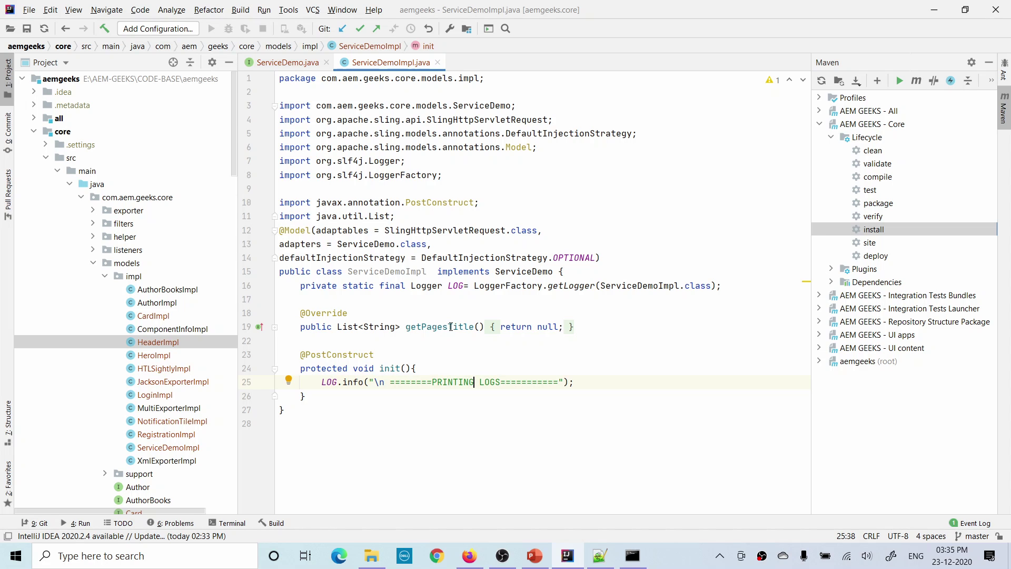
Create a new Apache Sling Logging Logger Configuration in the AEM web console in Firefox, reviewing the available log levels but keeping Information.
key("alt+Tab")
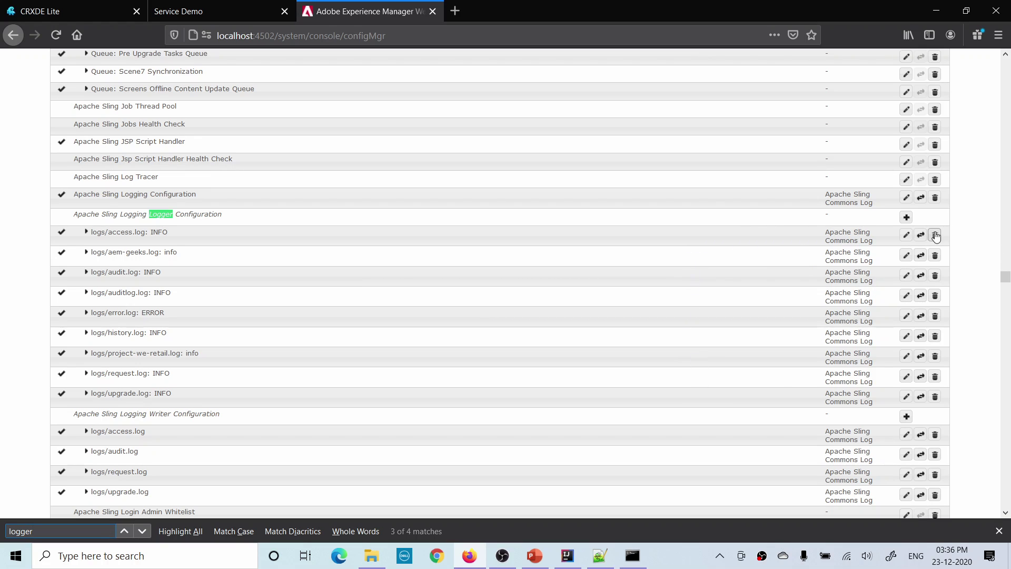
left_click(907, 220)
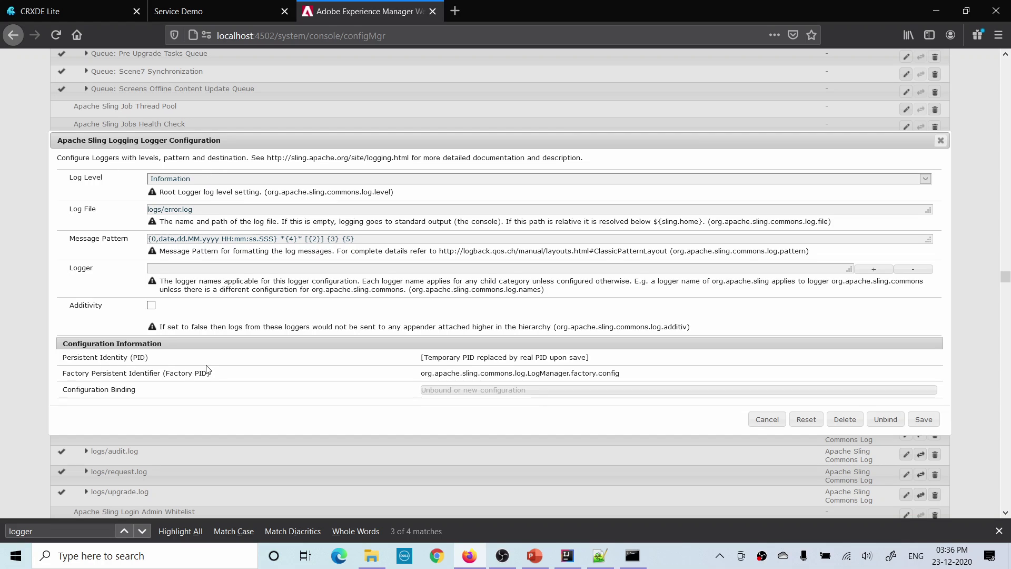
left_click(215, 179)
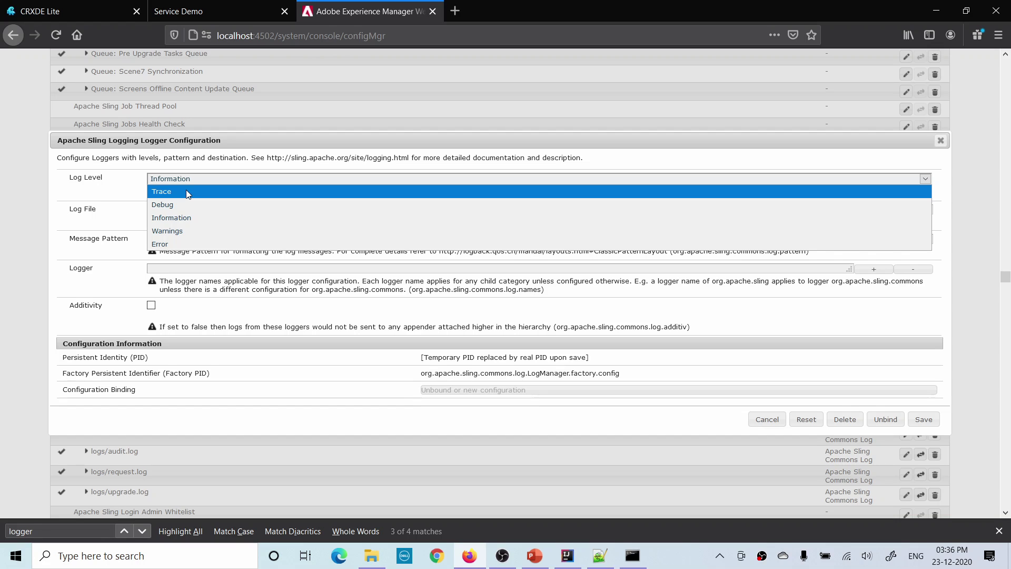
left_click(121, 199)
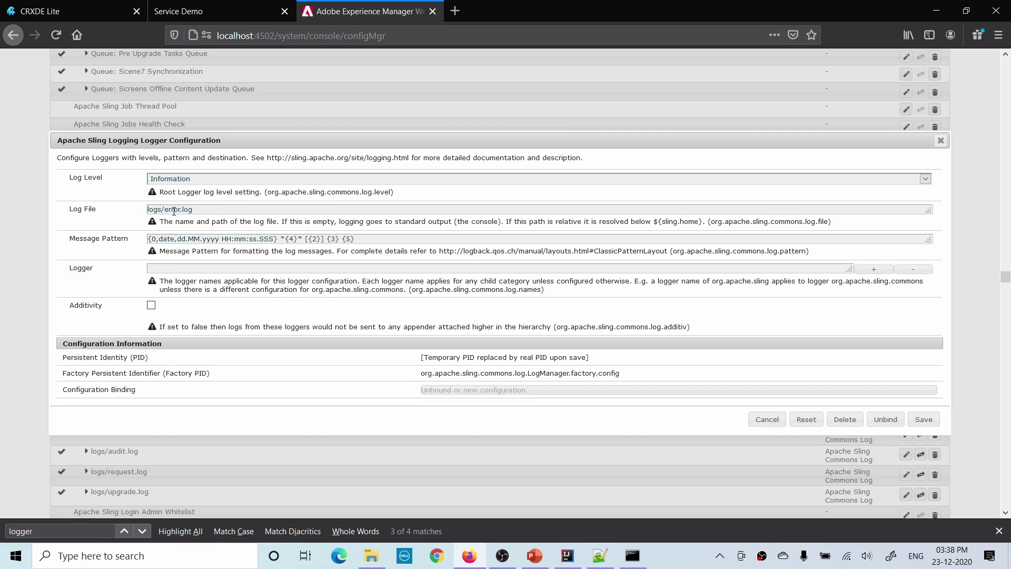
Set the new logger configuration's log file to logs/servicedemo.log, and inspect the date and argument placeholders in the message pattern.
left_click_drag(165, 210, 181, 209)
type("servicedemo")
double_click(151, 209)
left_click(229, 209)
left_click(276, 240)
left_click_drag(276, 240, 141, 247)
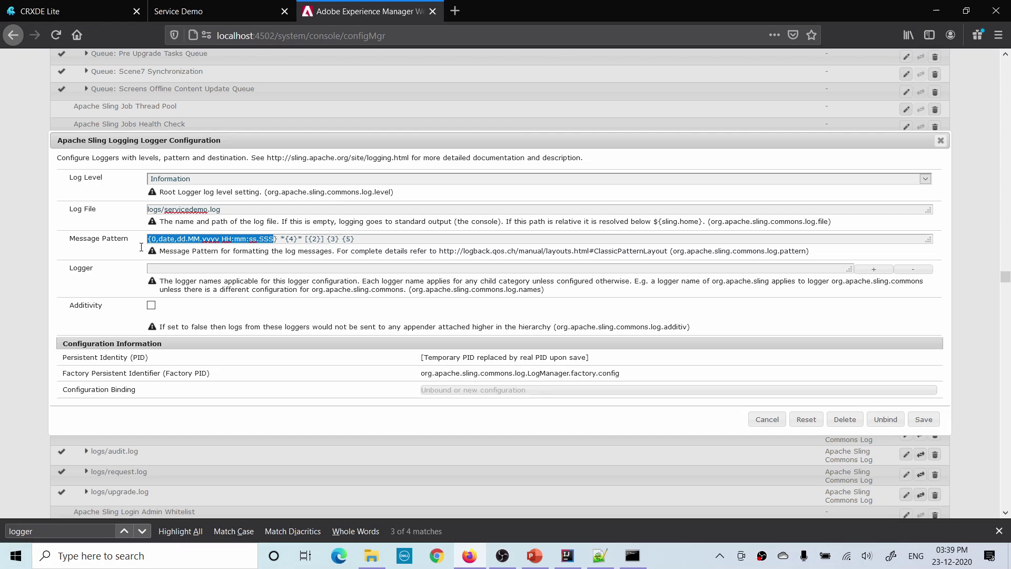
left_click_drag(298, 241, 346, 239)
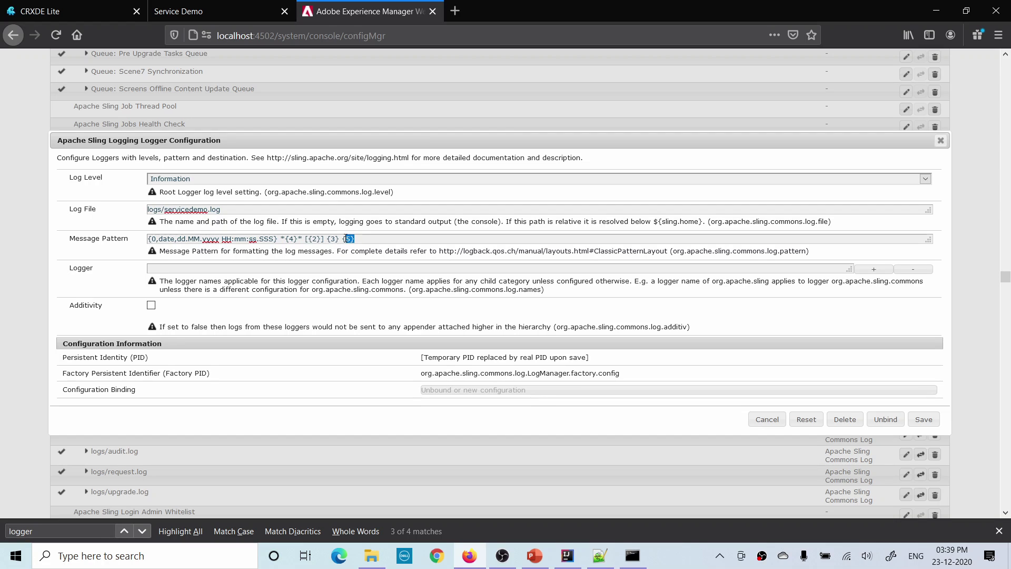
left_click(253, 269)
left_click(883, 269)
left_click(881, 277)
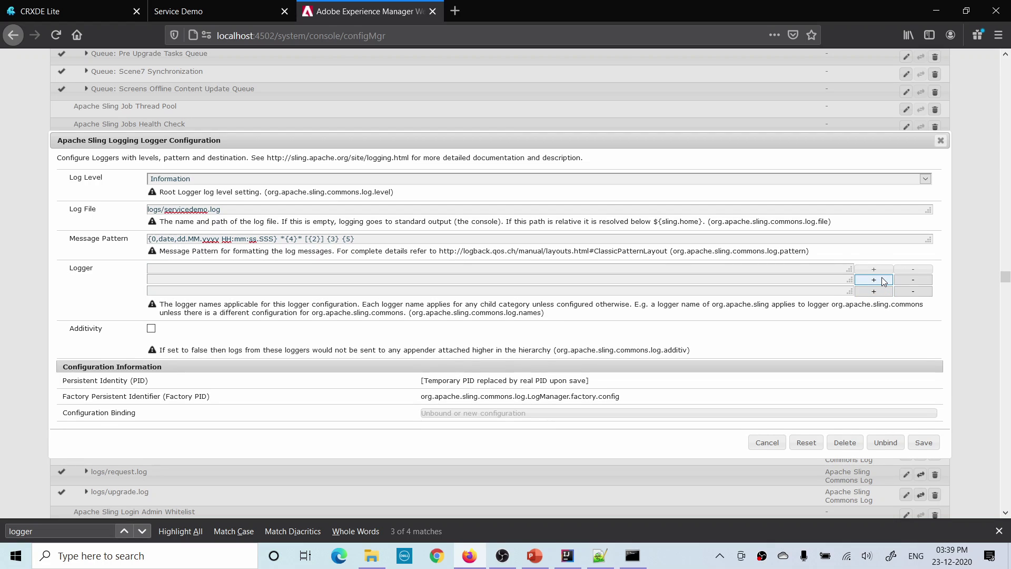
left_click(913, 280)
left_click(913, 279)
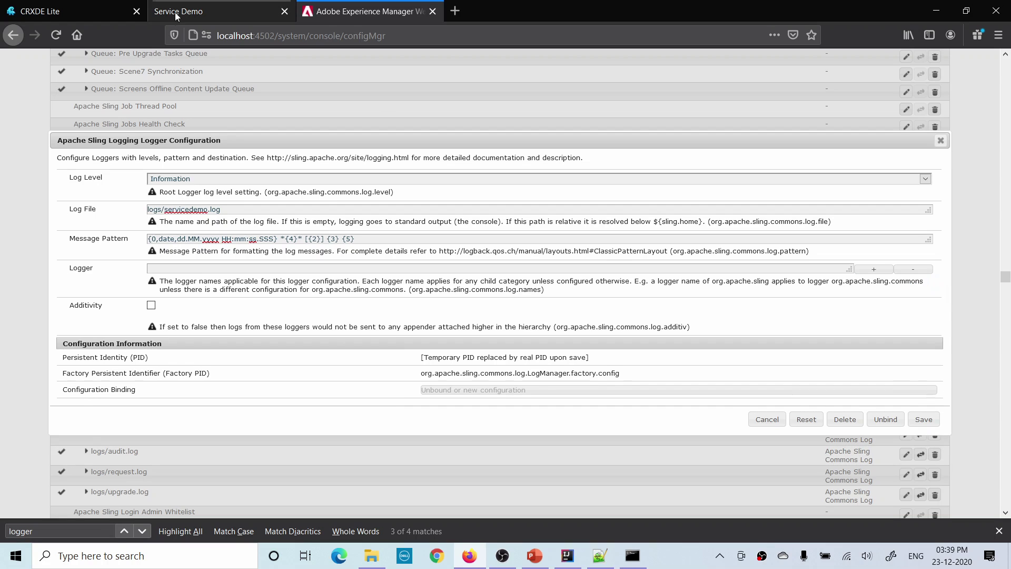
Copy the package name com.aem.geeks.core.models.impl from ServiceDemoImpl.java in IntelliJ IDEA into the configuration's Logger field in Firefox, followed by a period.
left_click(568, 555)
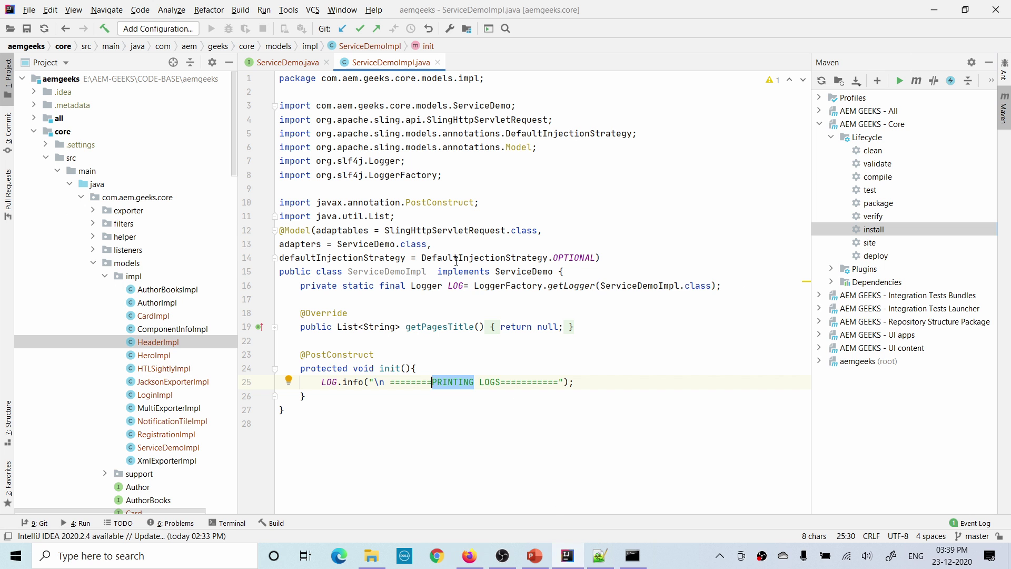
left_click_drag(482, 77, 322, 79)
key("ctrl+c")
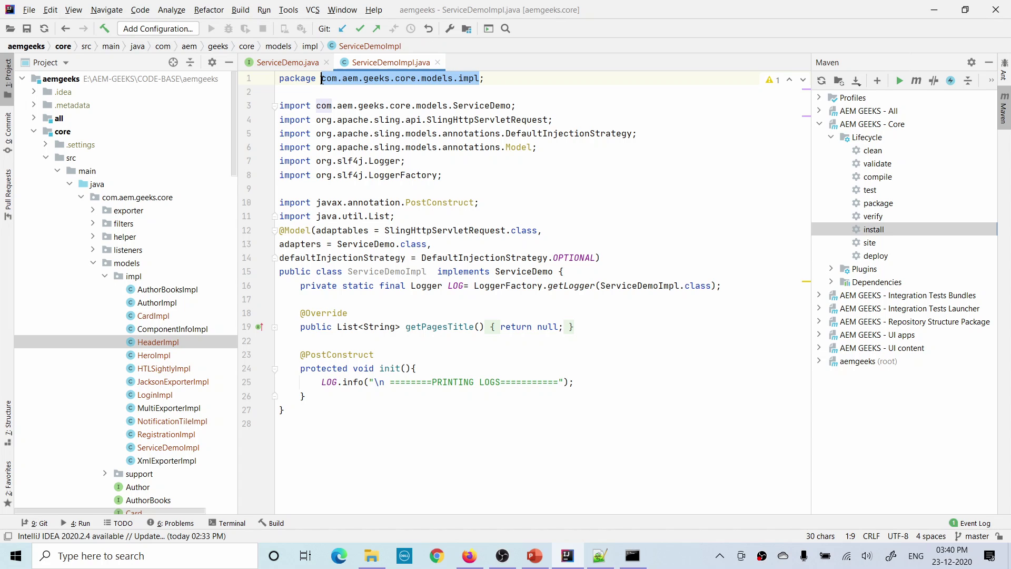
left_click(469, 556)
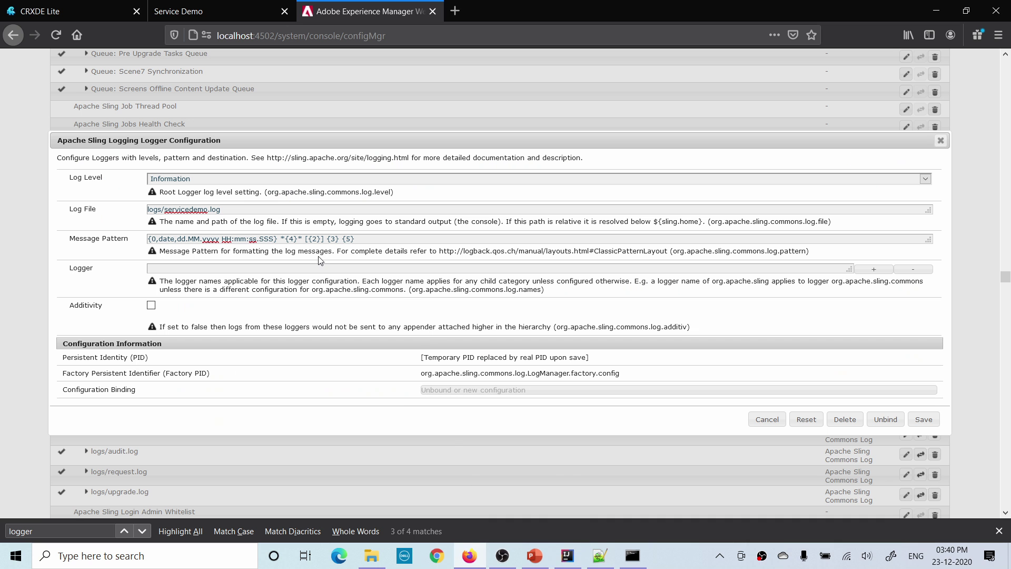
key("ctrl+v")
type(".")
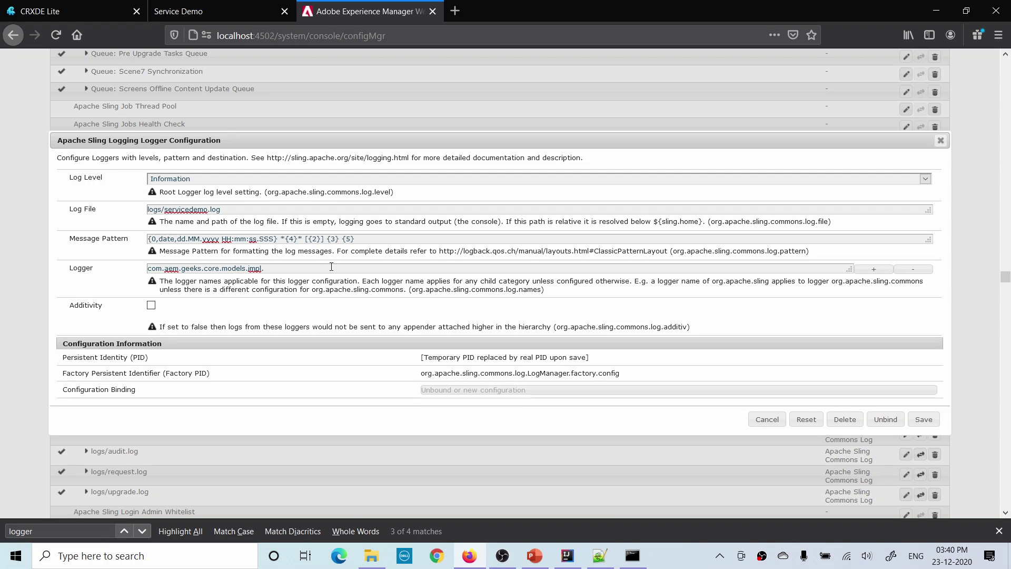
Append the class name ServiceDemoImpl, copied from the code in IntelliJ IDEA, to the logger name in Firefox and save the configuration.
key("alt+Tab")
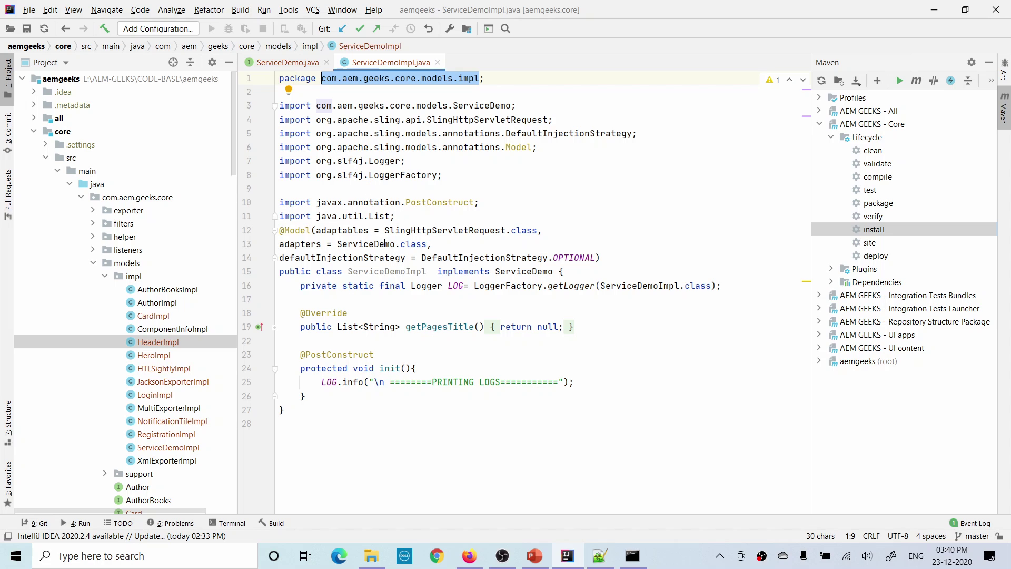
double_click(397, 272)
key("ctrl+c")
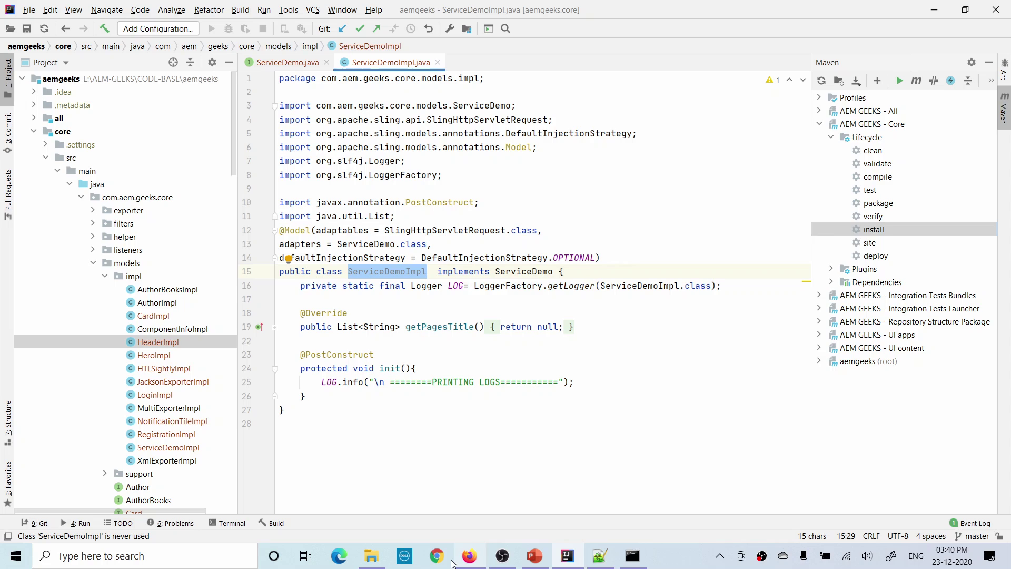
left_click(466, 557)
left_click(324, 269)
key("ctrl+v")
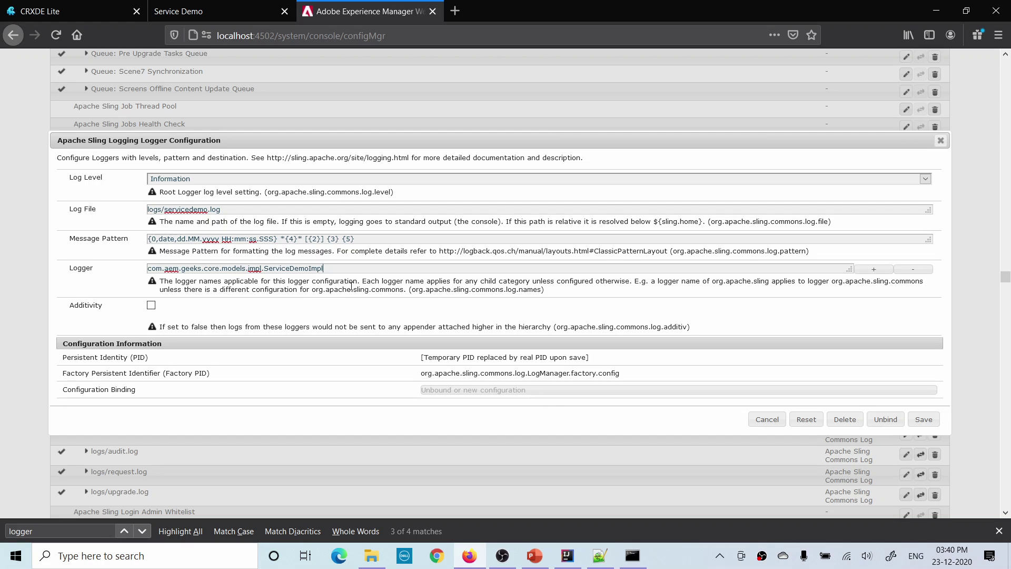
left_click(919, 422)
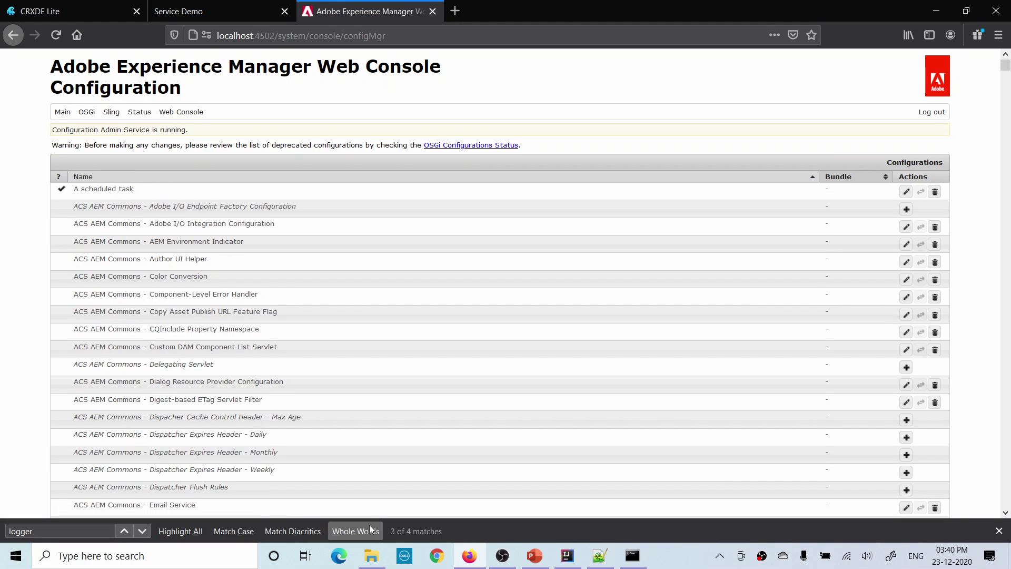
Check the logs folder in File Explorer for the servicedemo file, and review the LOG.info statement in ServiceDemoImpl's init method in IntelliJ IDEA.
left_click(372, 555)
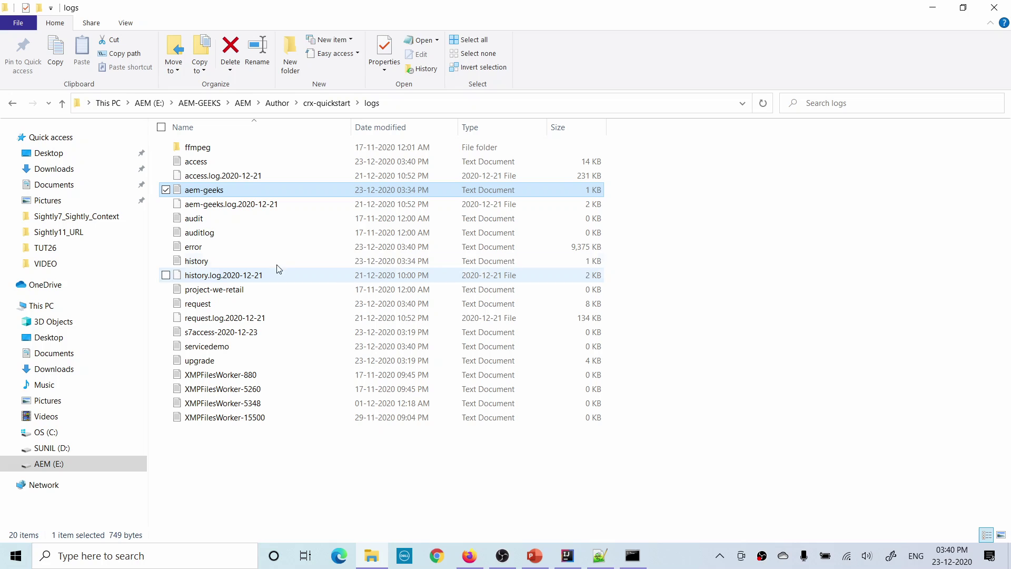
left_click(211, 348)
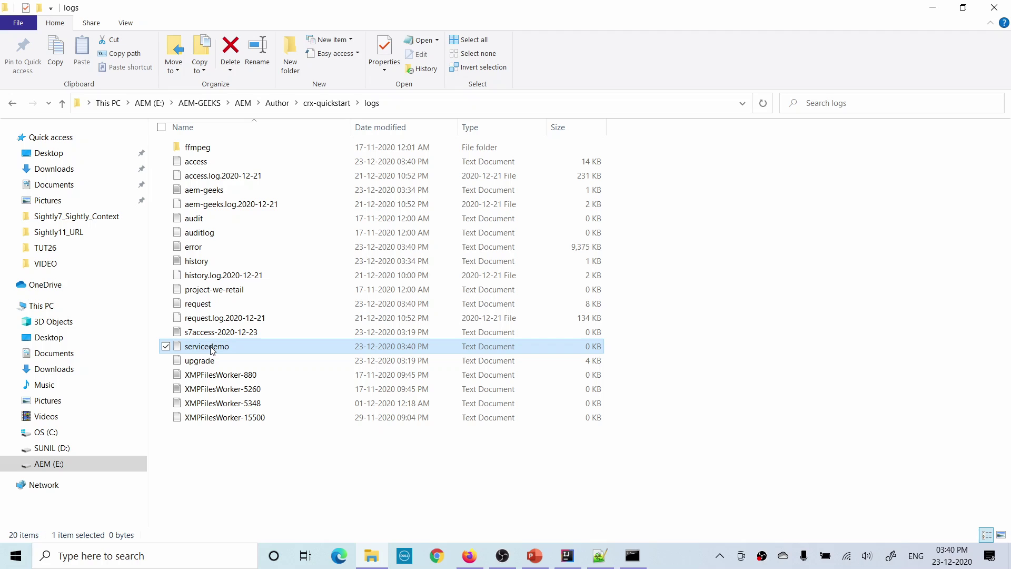
left_click(567, 556)
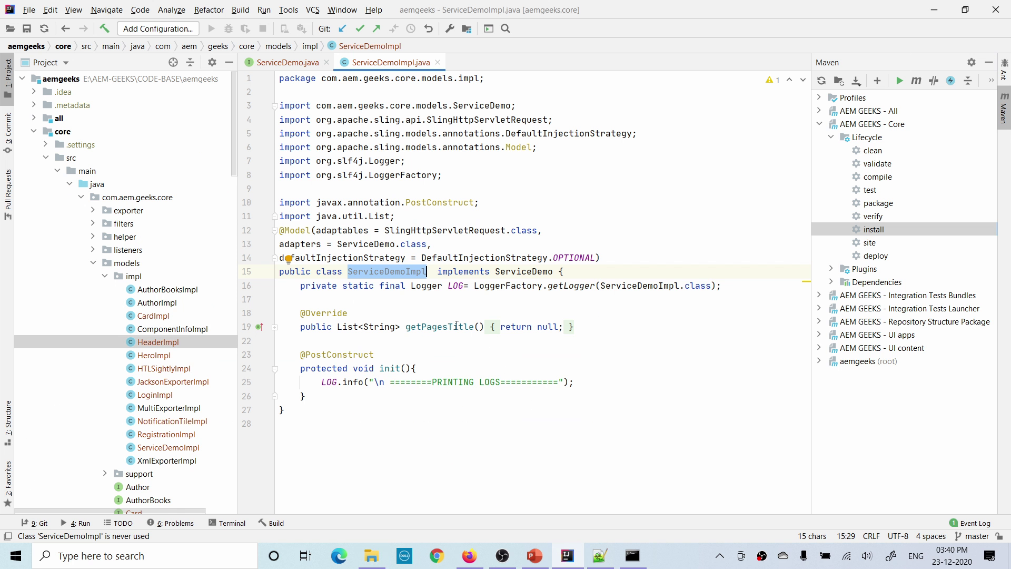
left_click(412, 380)
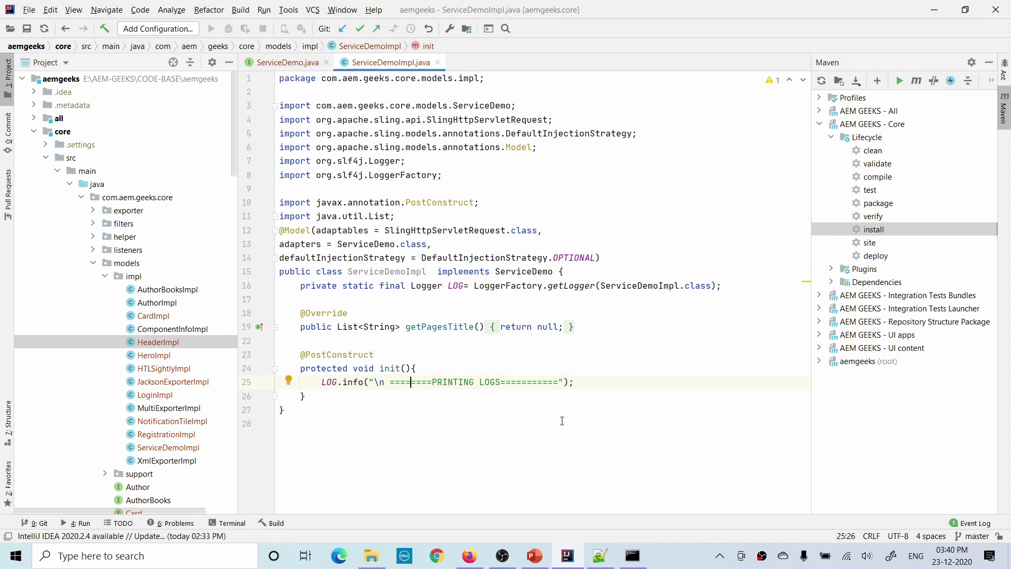
Reload the Service Demo page in Firefox and open the servicedemo log from the logs folder in Notepad++.
left_click(470, 556)
left_click(208, 11)
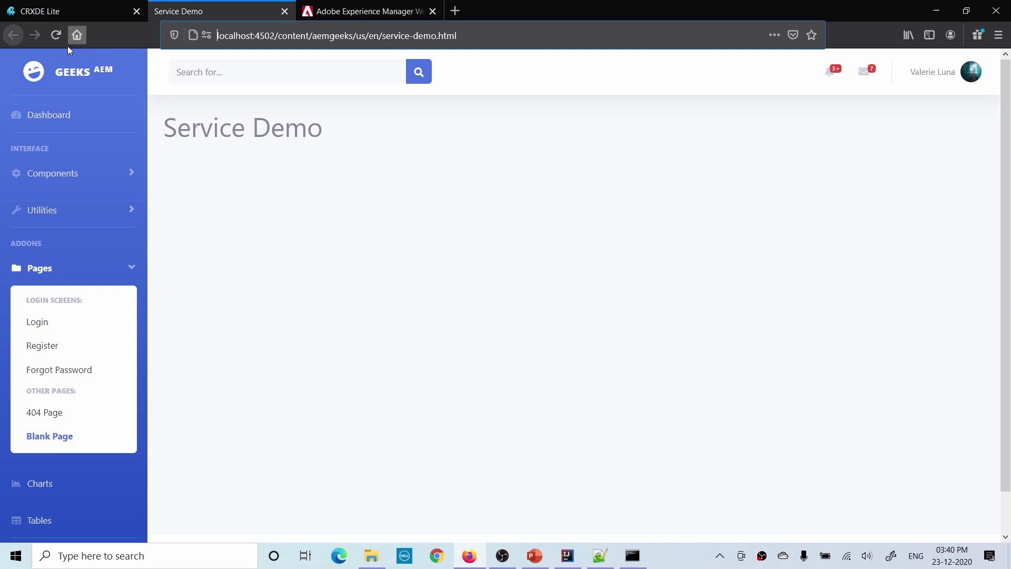
left_click(56, 36)
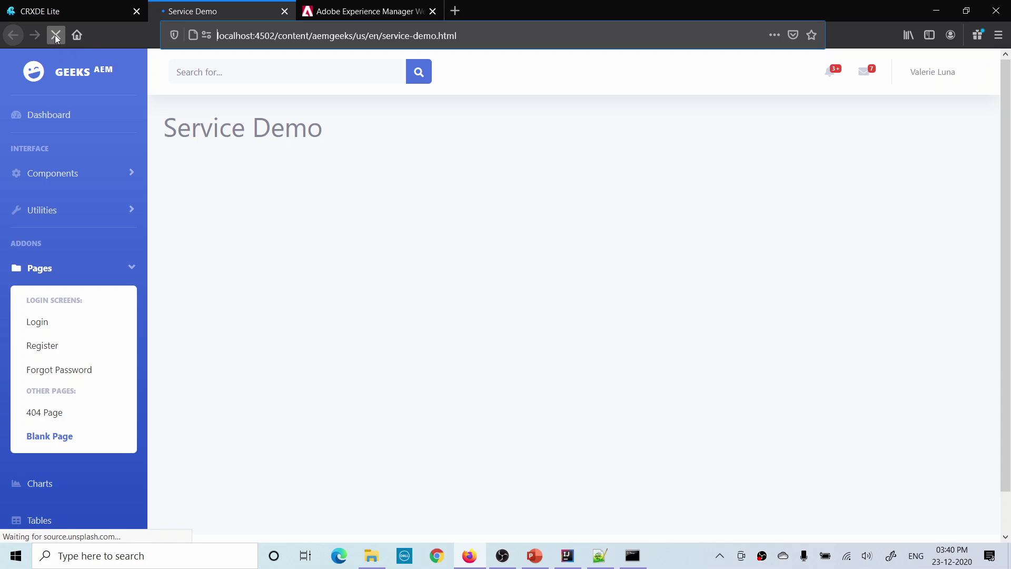
left_click(371, 556)
right_click(303, 344)
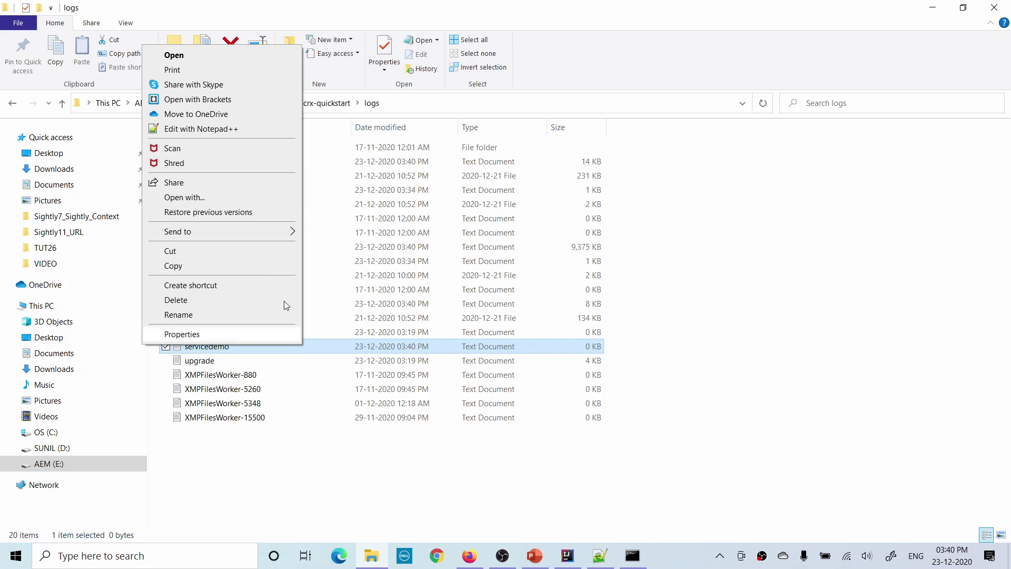
left_click(209, 134)
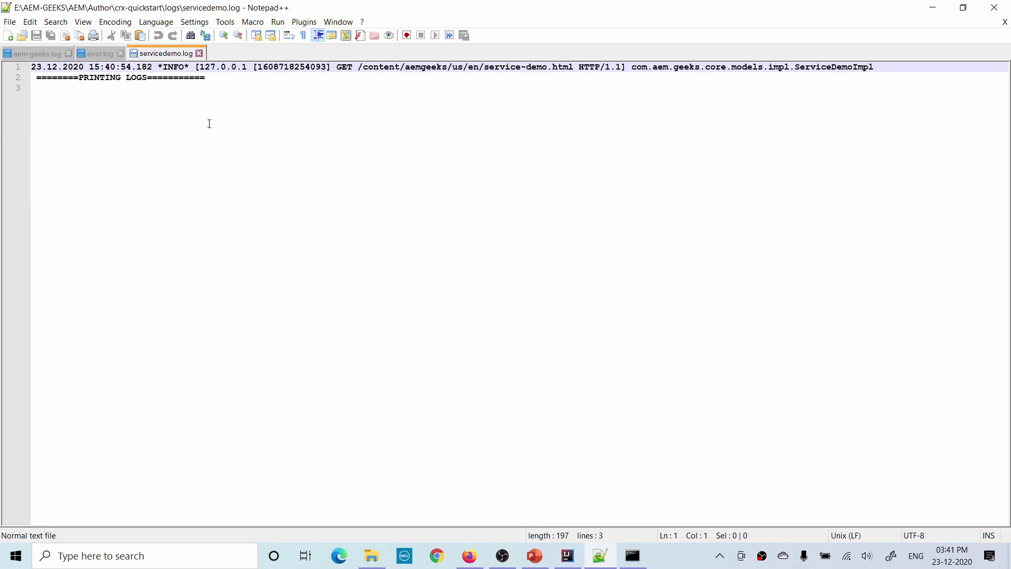
Examine the printed message, logger class name, timestamp and log level of the entry in servicedemo.log.
left_click(231, 78)
left_click_drag(218, 78, 35, 78)
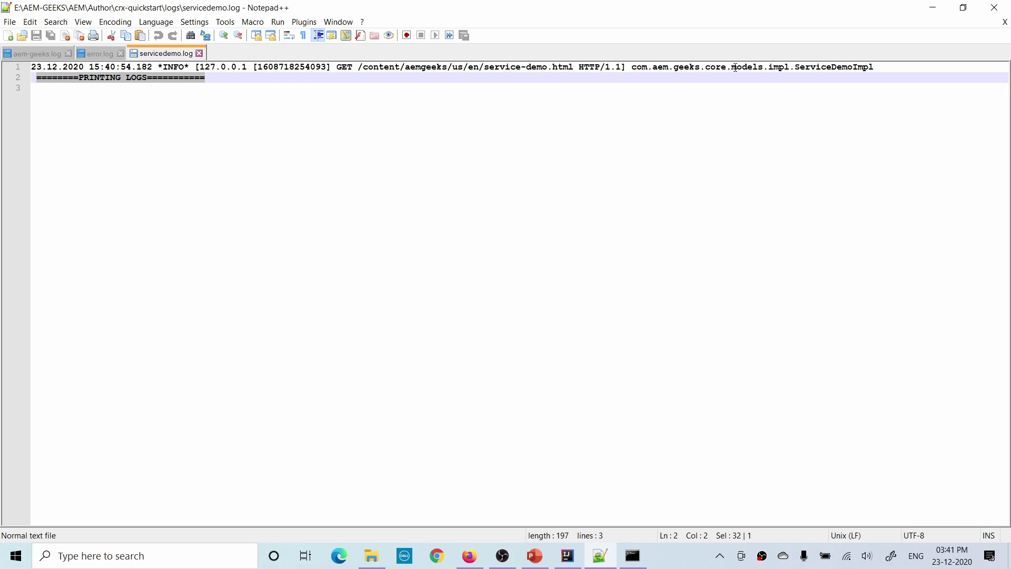
left_click_drag(632, 69, 875, 71)
left_click_drag(153, 67, 31, 65)
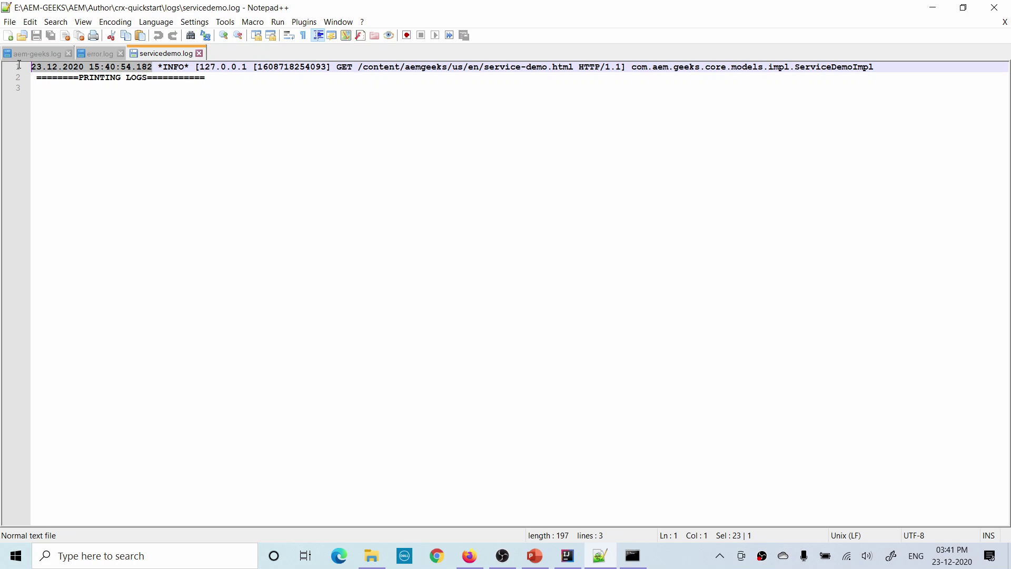
left_click_drag(158, 66, 196, 67)
left_click(195, 78)
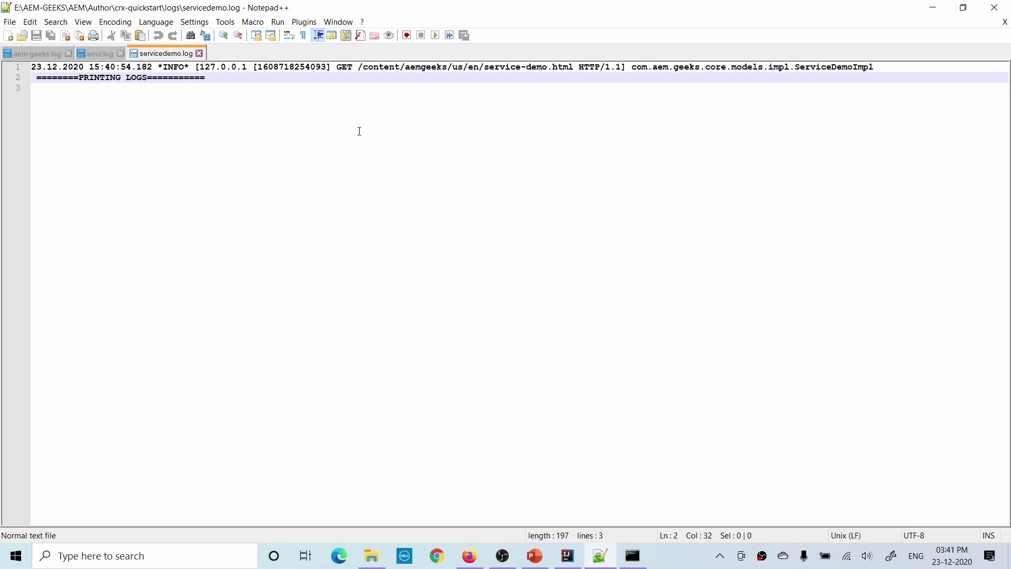
Open the aem-geeks log from the logs folder in Notepad++, clear its contents and save it.
left_click(371, 558)
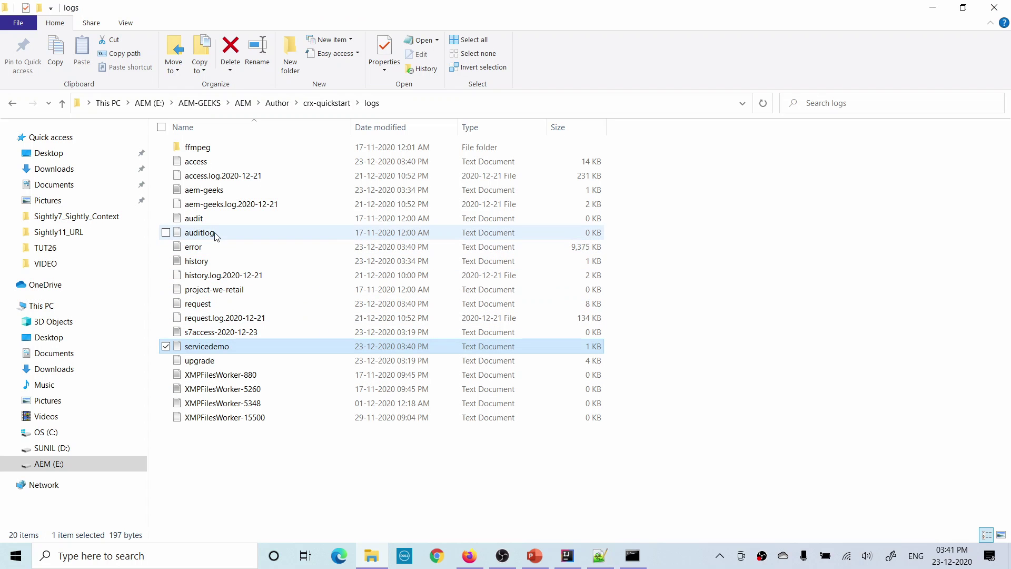
left_click(210, 191)
right_click(213, 191)
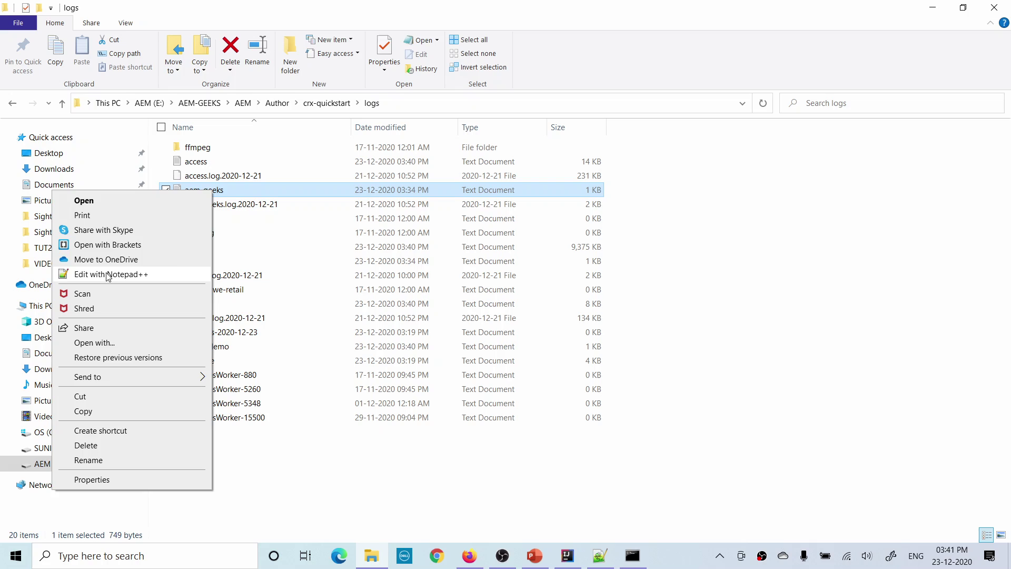
left_click(108, 275)
left_click_drag(221, 183, 12, 64)
key("Delete")
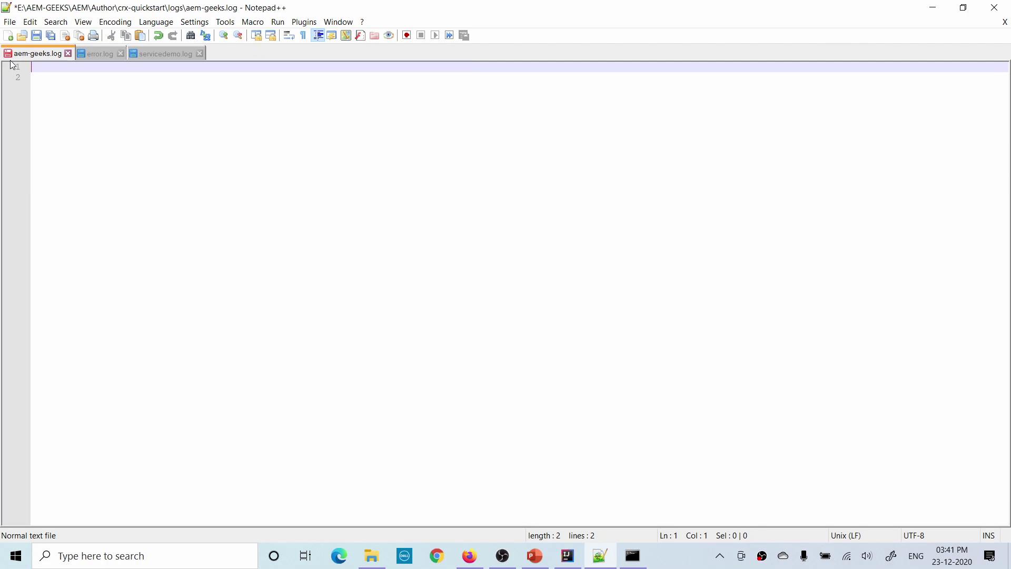
key("ctrl+s")
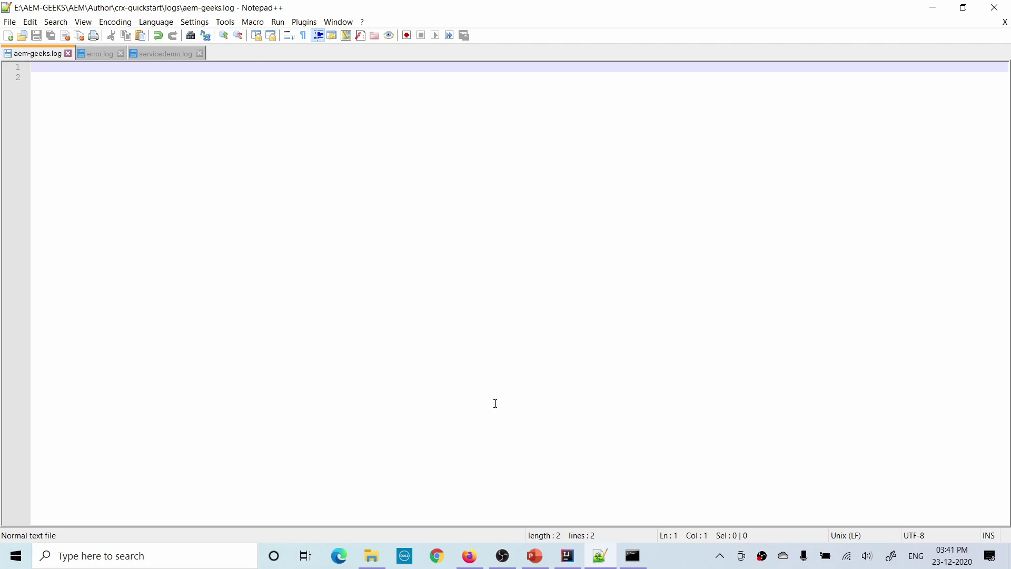
Reload the Service Demo page in Firefox, and check aem-geeks.log and the reloaded servicedemo.log in Notepad++ for new entries.
left_click(469, 556)
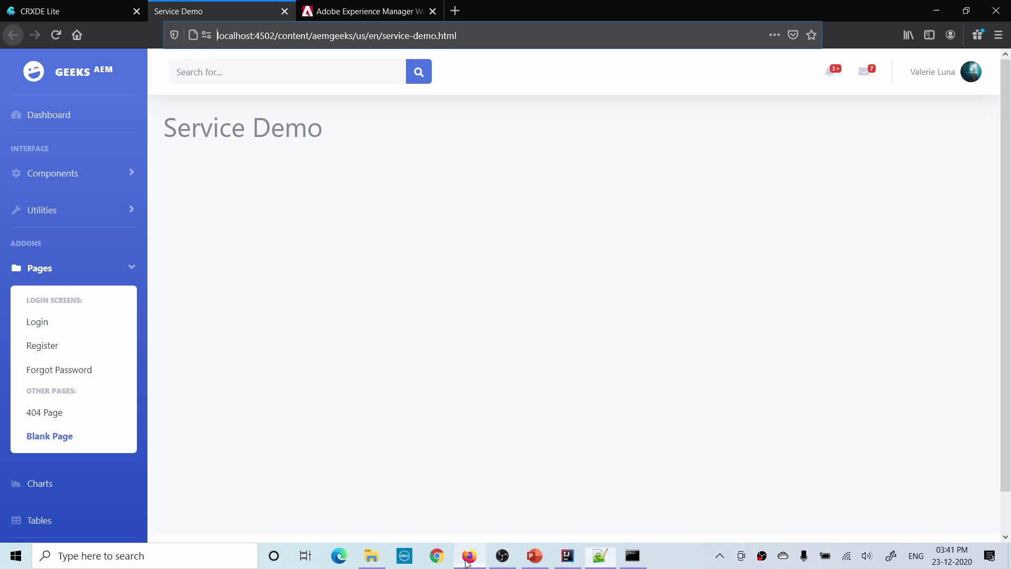
left_click(55, 36)
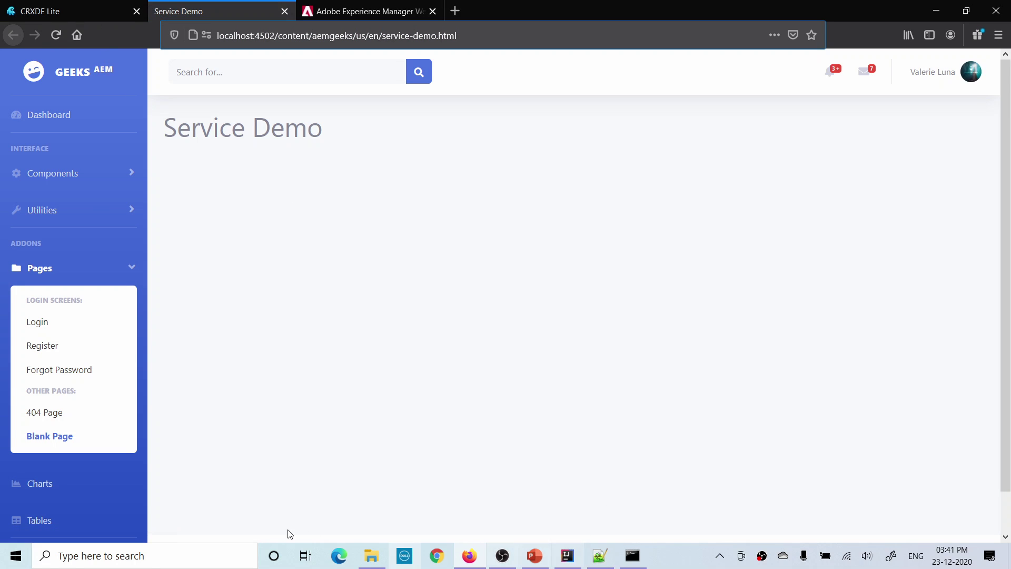
left_click(371, 556)
right_click(286, 185)
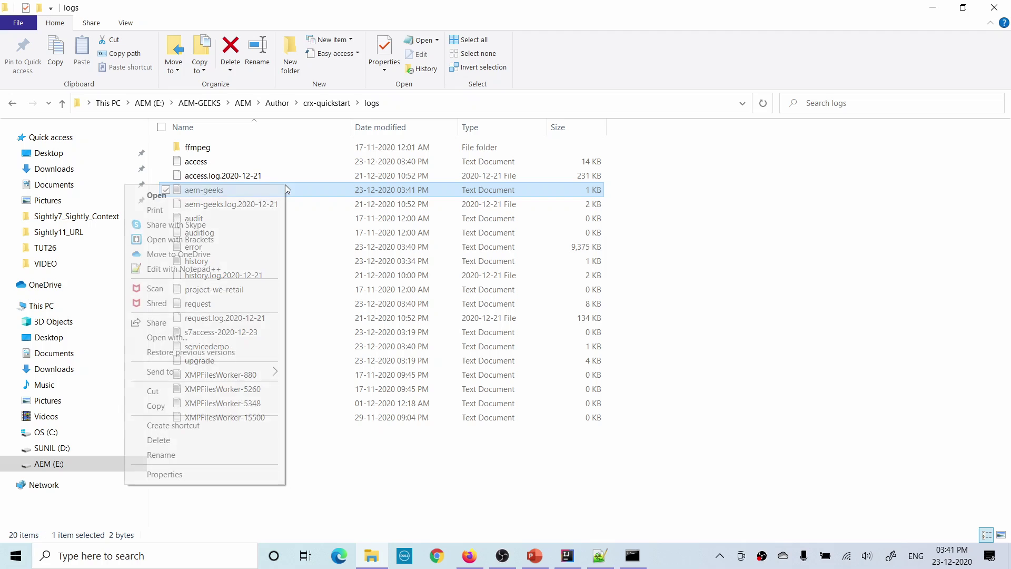
left_click(164, 269)
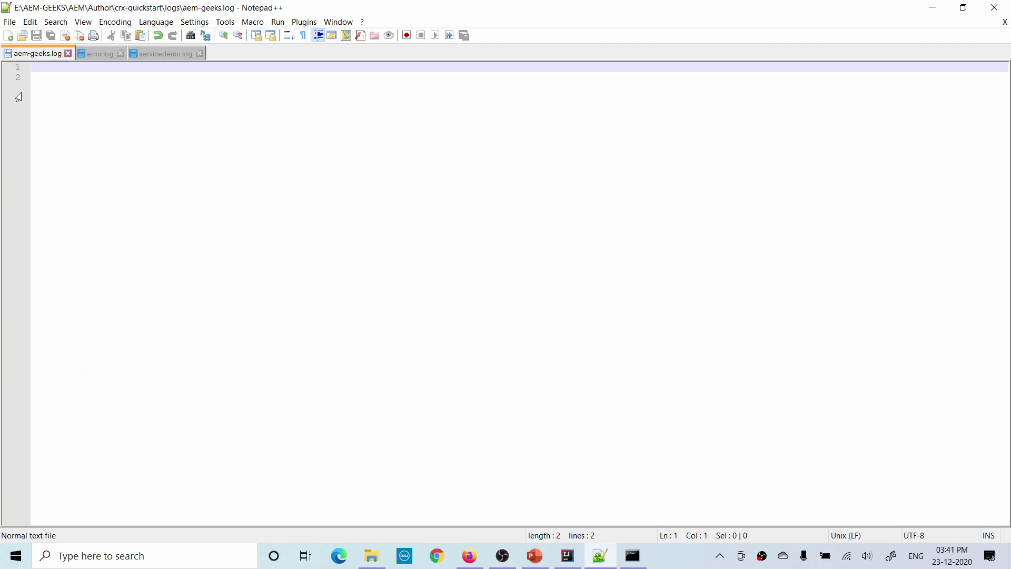
left_click(152, 55)
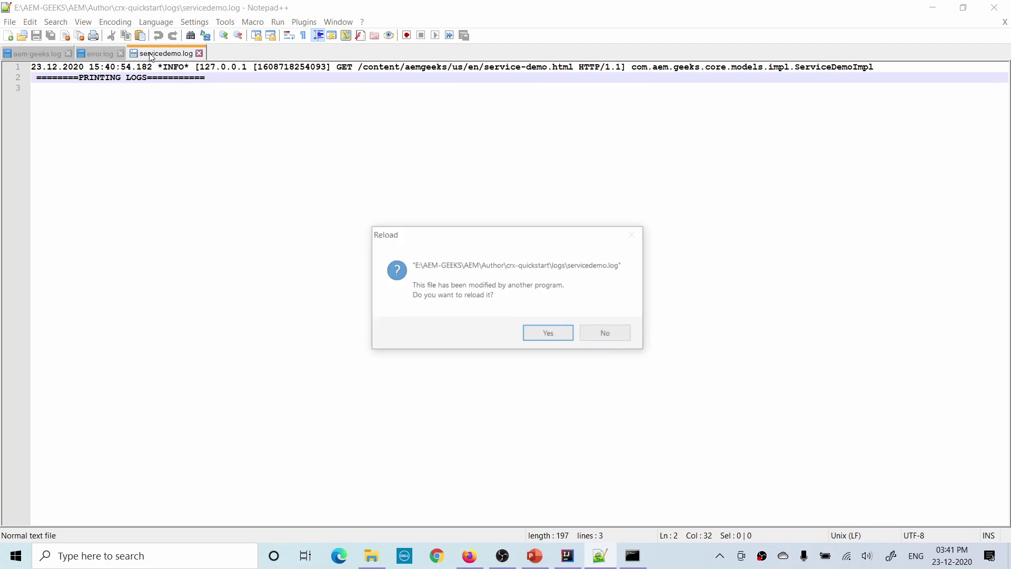
left_click(563, 337)
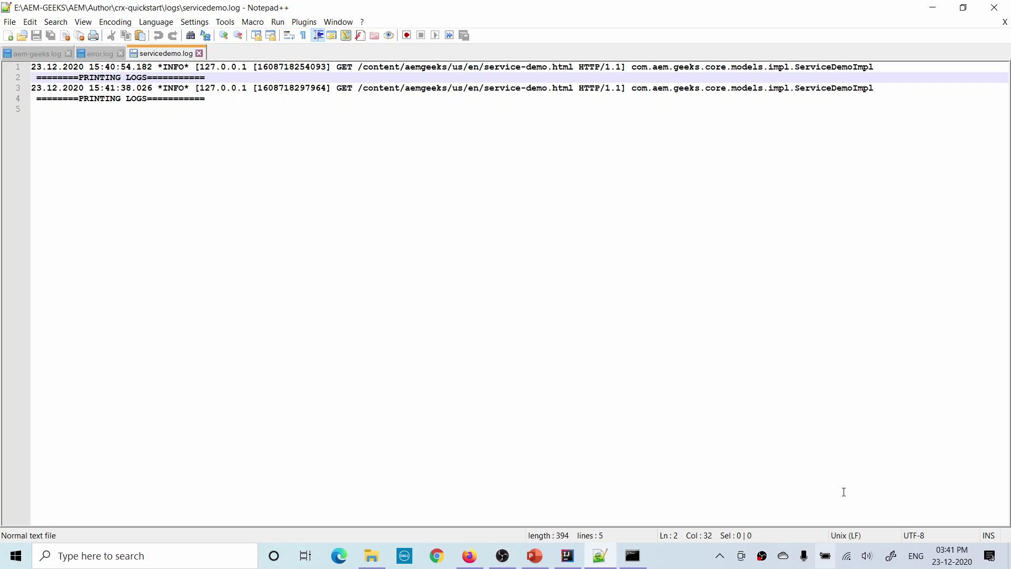
Find the Apache Sling Logging Logger Configuration entries in the web console in Firefox and open the logs/servicedemo.log configuration.
left_click(474, 559)
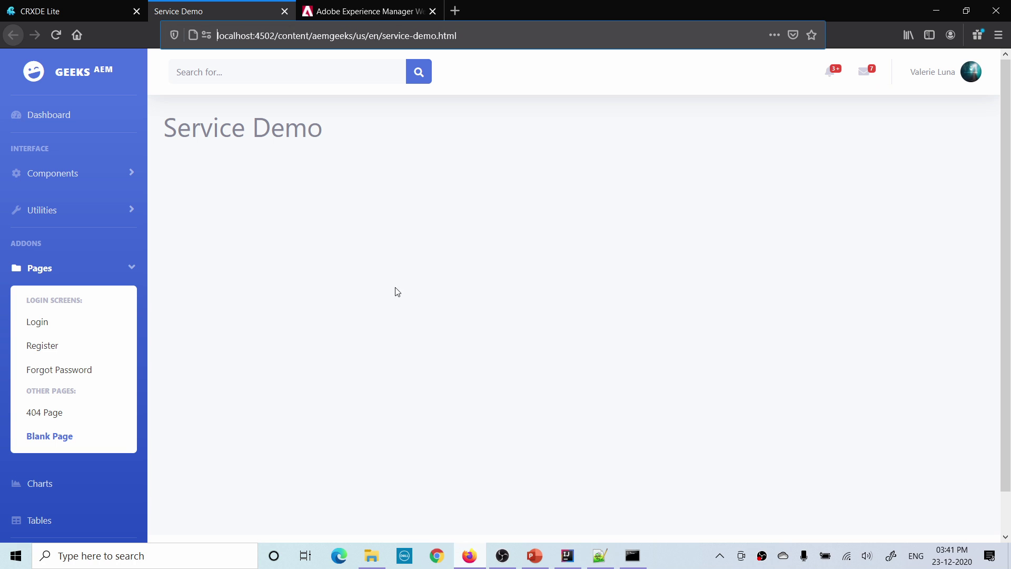
left_click(341, 11)
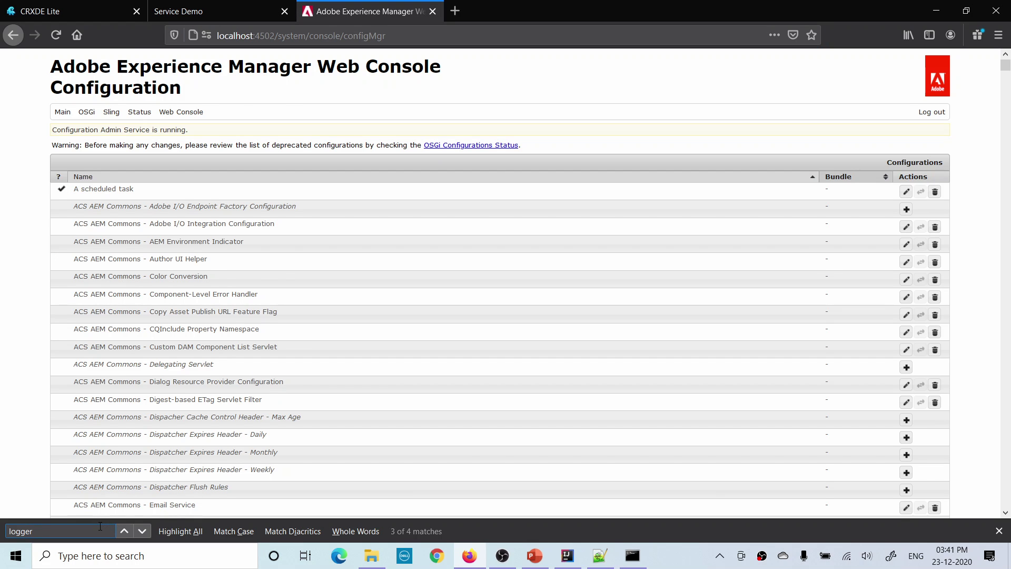
key("Return")
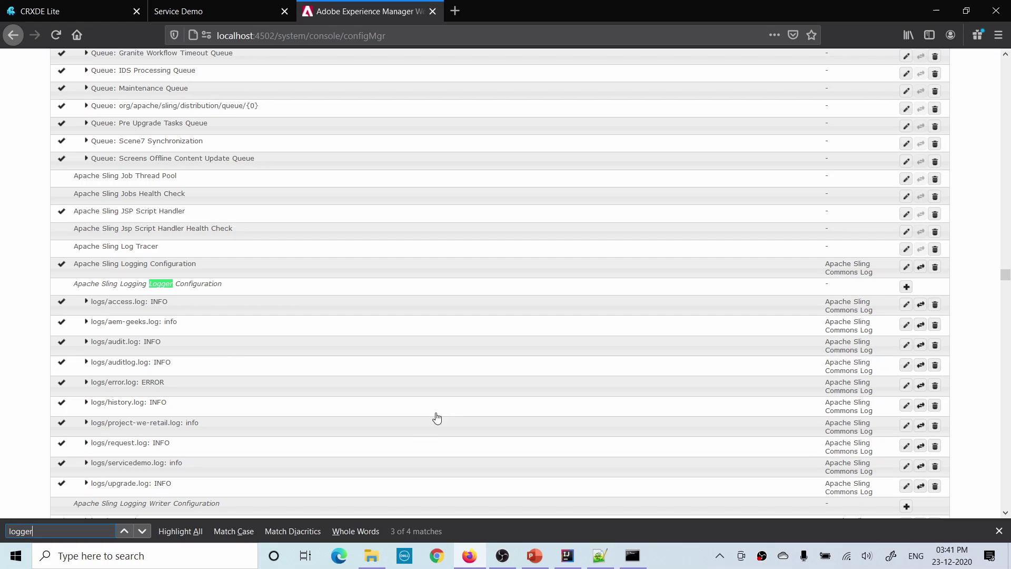
left_click(147, 462)
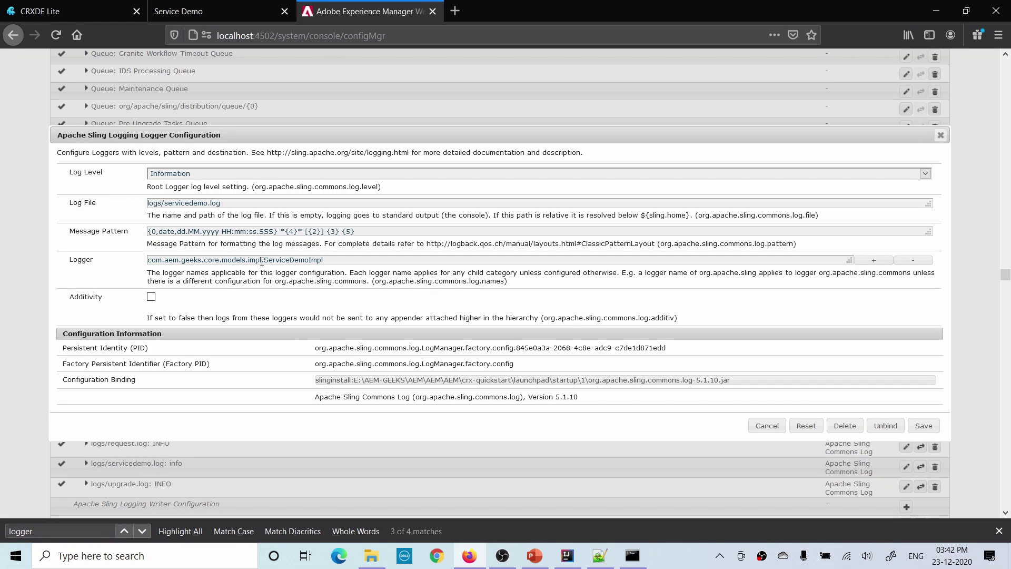
Shorten the Logger field to the package com.aem.geeks.core.models.impl and inspect the package name.
left_click_drag(262, 260, 327, 258)
key("BackSpace")
key("super+plus")
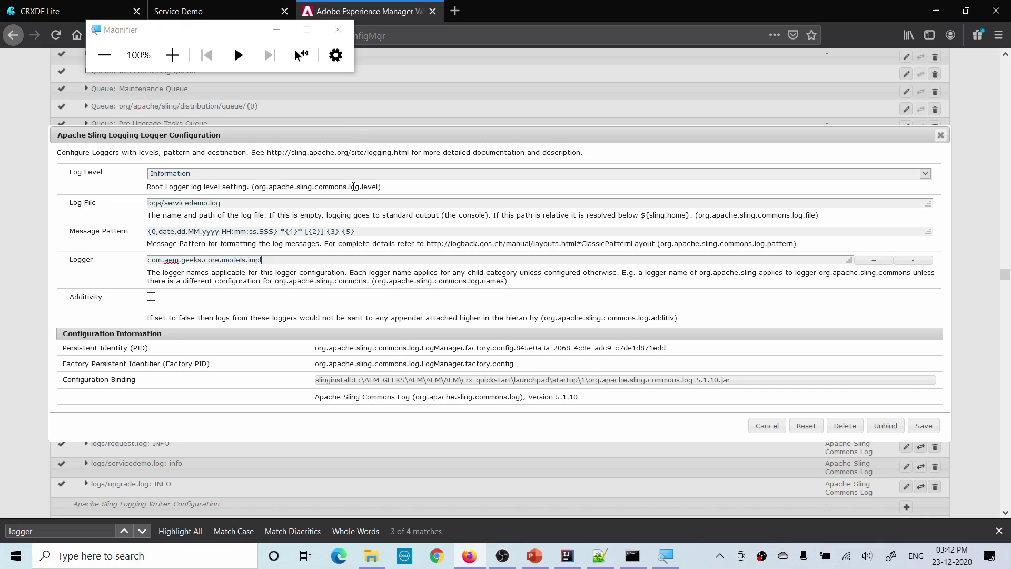
left_click(172, 55)
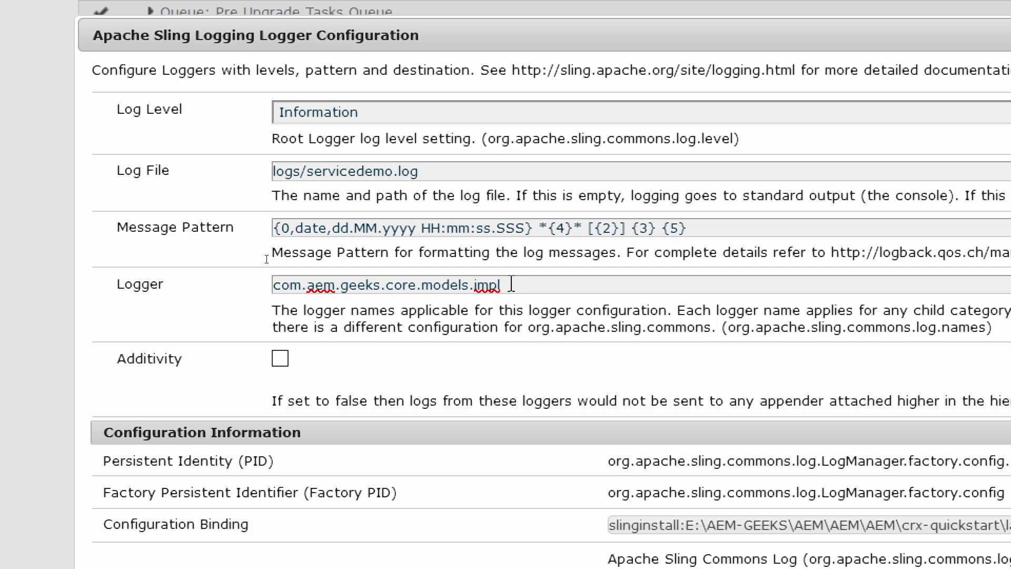
left_click_drag(511, 284, 267, 283)
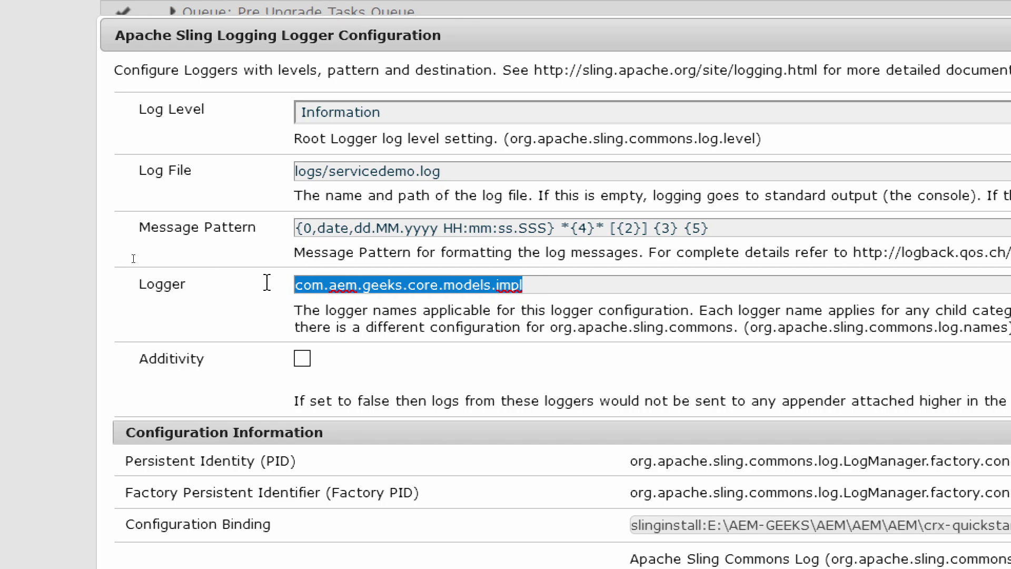
left_click(563, 291)
left_click_drag(500, 285, 273, 286)
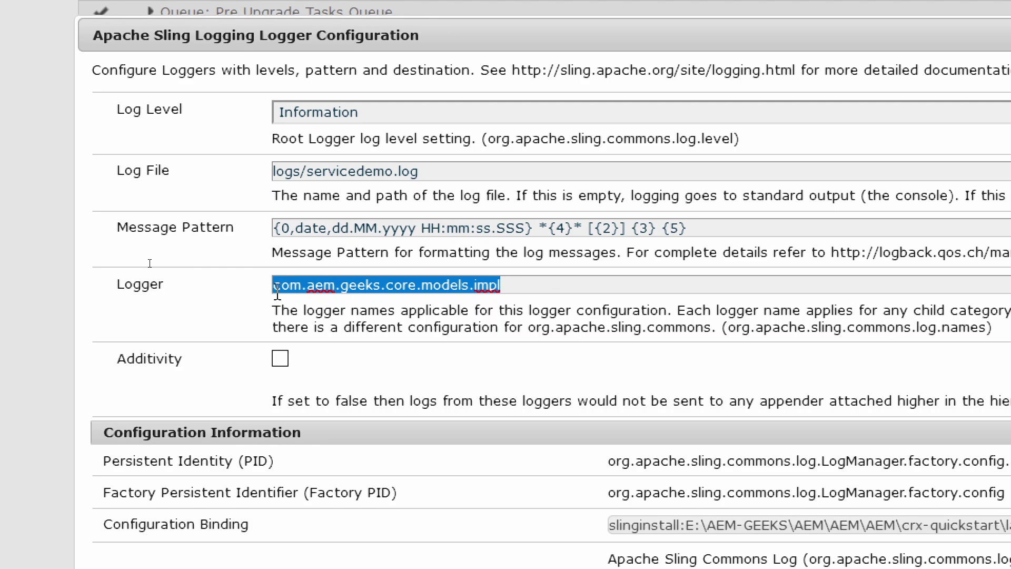
Shorten the Logger field to com.aem.geeks, inspect it, and cancel the configuration changes.
left_click(398, 285)
left_click_drag(403, 286, 571, 282)
key("BackSpace")
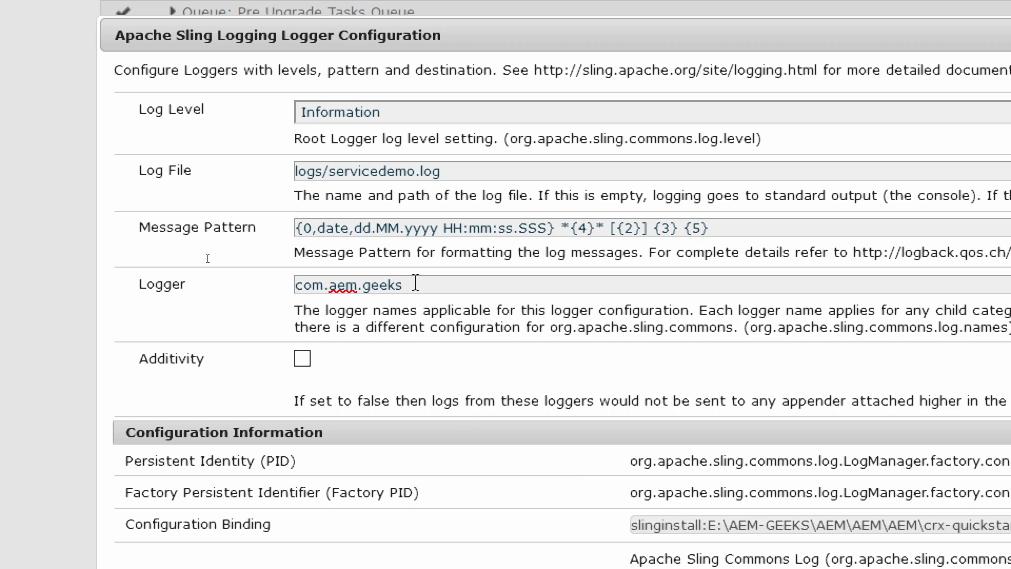
left_click_drag(410, 284, 282, 271)
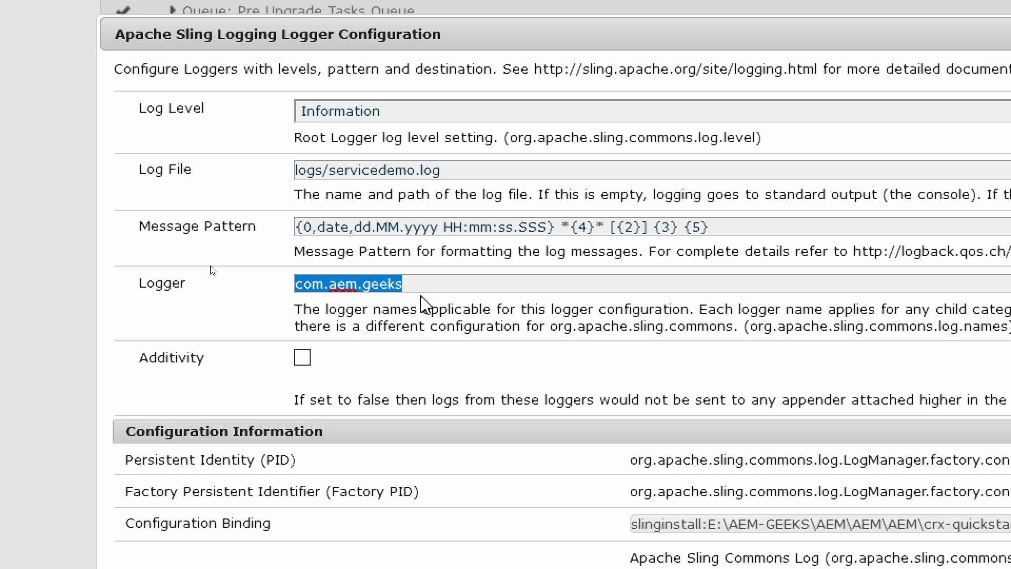
key("super+minus")
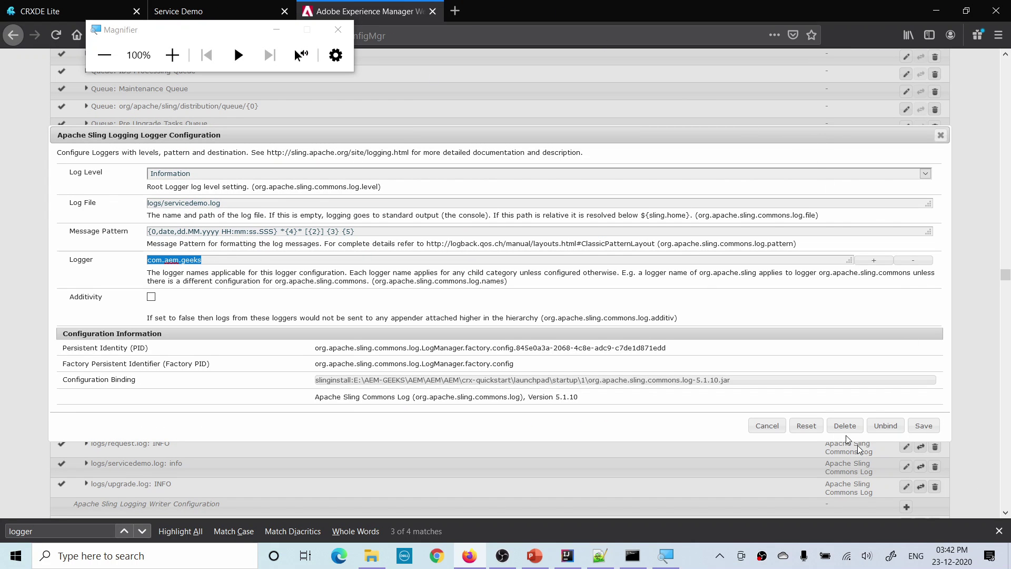
left_click(766, 426)
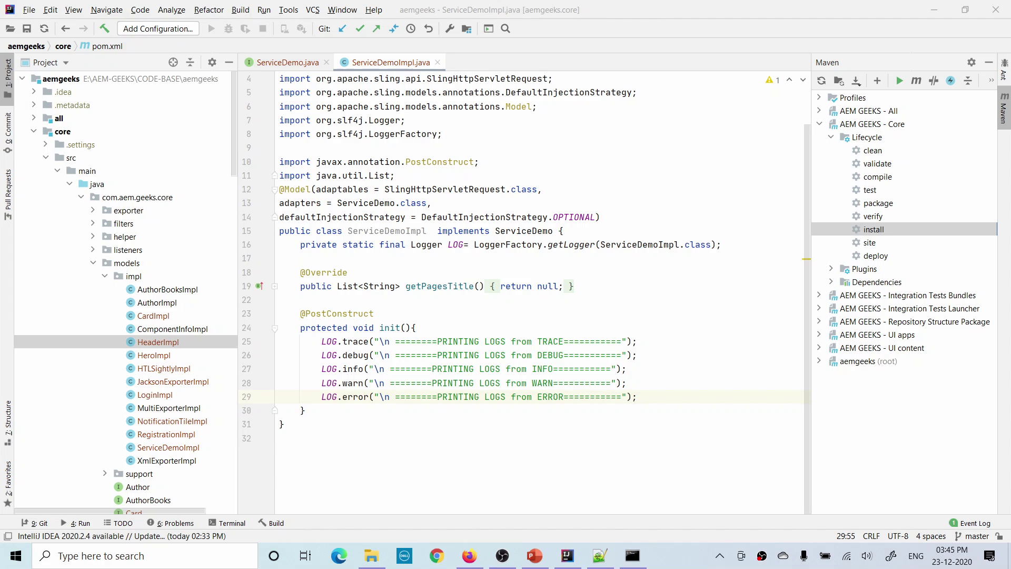
Review the trace, debug, info, warn and error LOG statements in ServiceDemoImpl's init method and run Maven install for AEM GEEKS - Core.
left_click_drag(640, 371, 702, 363)
mouse_move(636, 327)
left_mouse_down()
mouse_move(655, 358)
mouse_move(640, 366)
mouse_move(653, 417)
left_mouse_up()
double_click(873, 230)
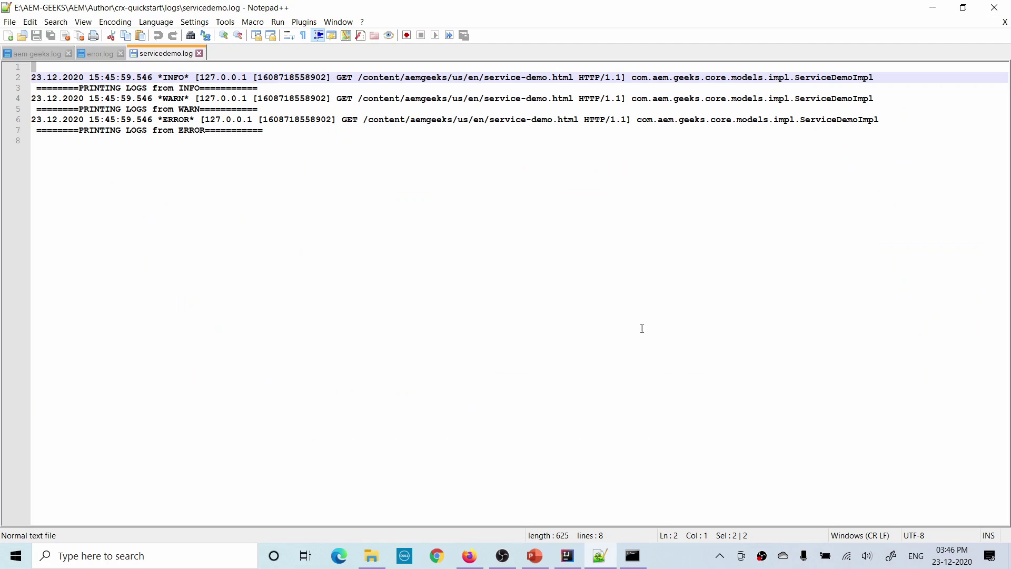
Compare the INFO, WARN and ERROR entries in servicedemo.log with the LOG statements in ServiceDemoImpl.java in IntelliJ IDEA.
left_click(191, 89)
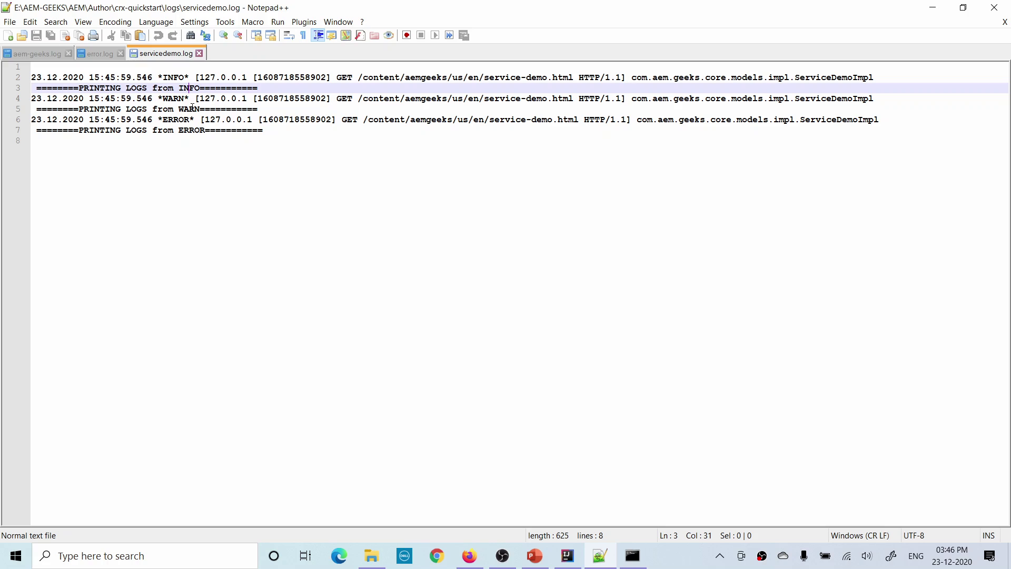
left_click(192, 107)
left_click(193, 130)
left_click(577, 557)
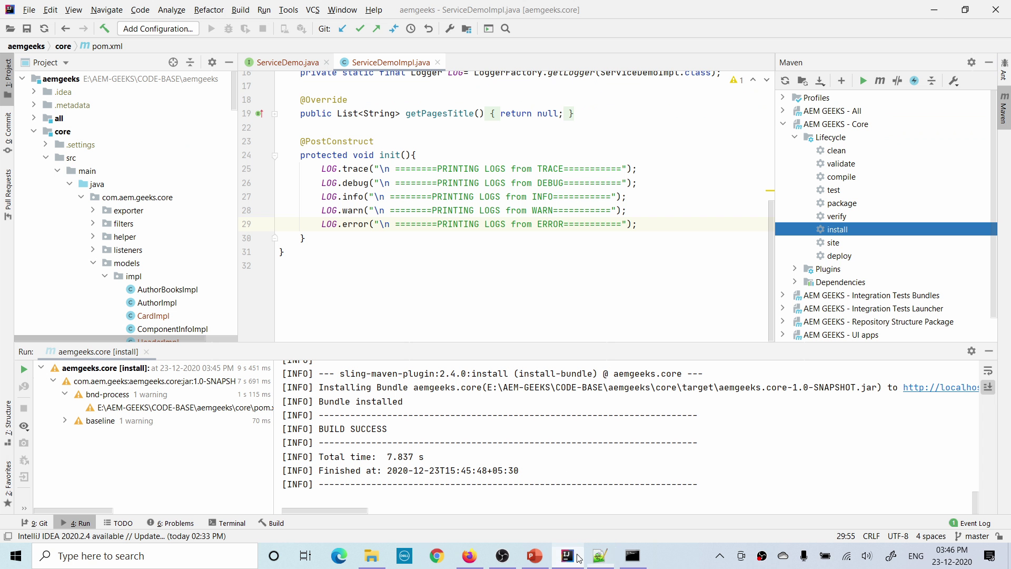
left_click(628, 195)
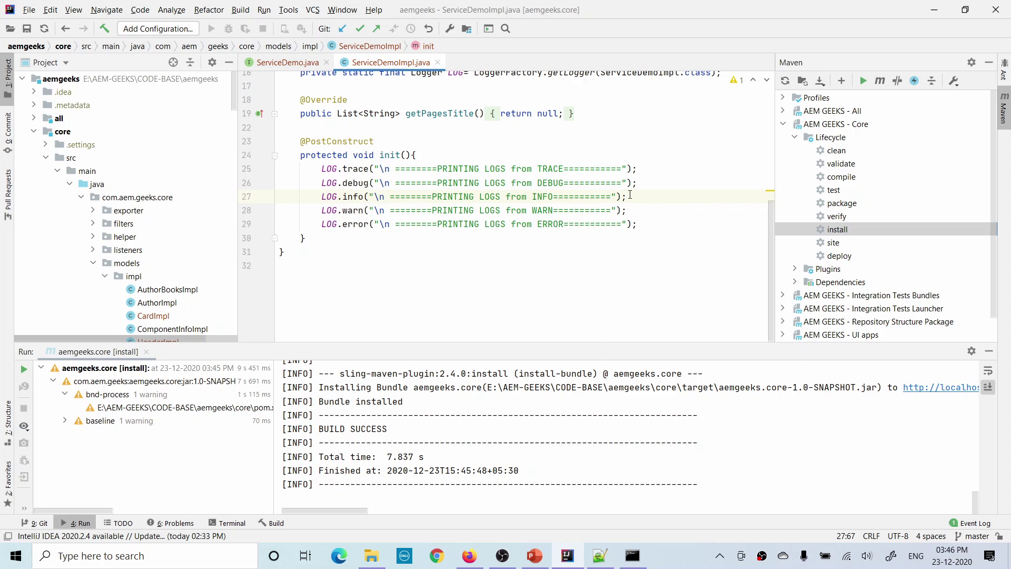
Hide the Maven build output to show the full ServiceDemoImpl.java code.
left_click(975, 351)
key("Escape")
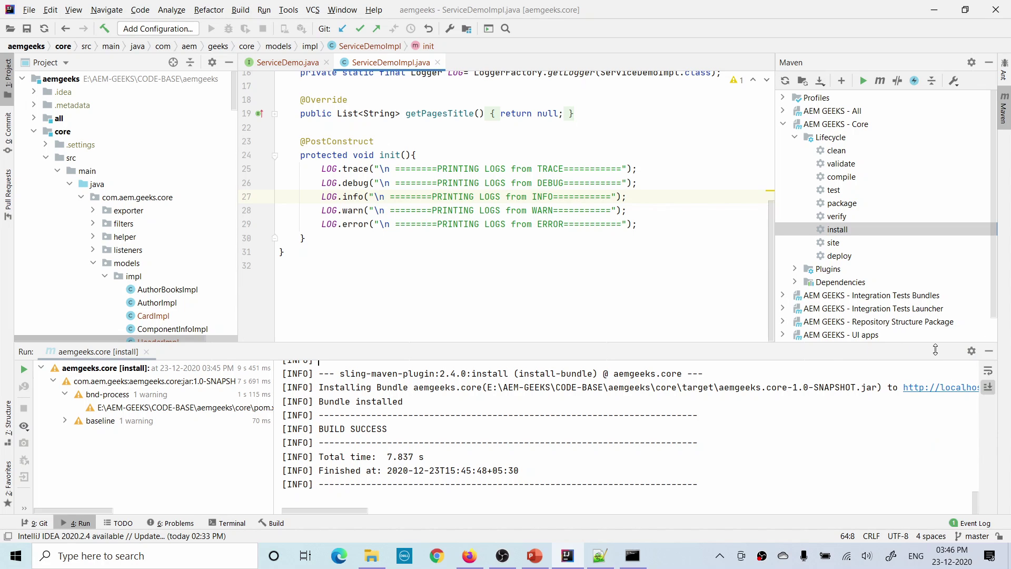
left_click(988, 353)
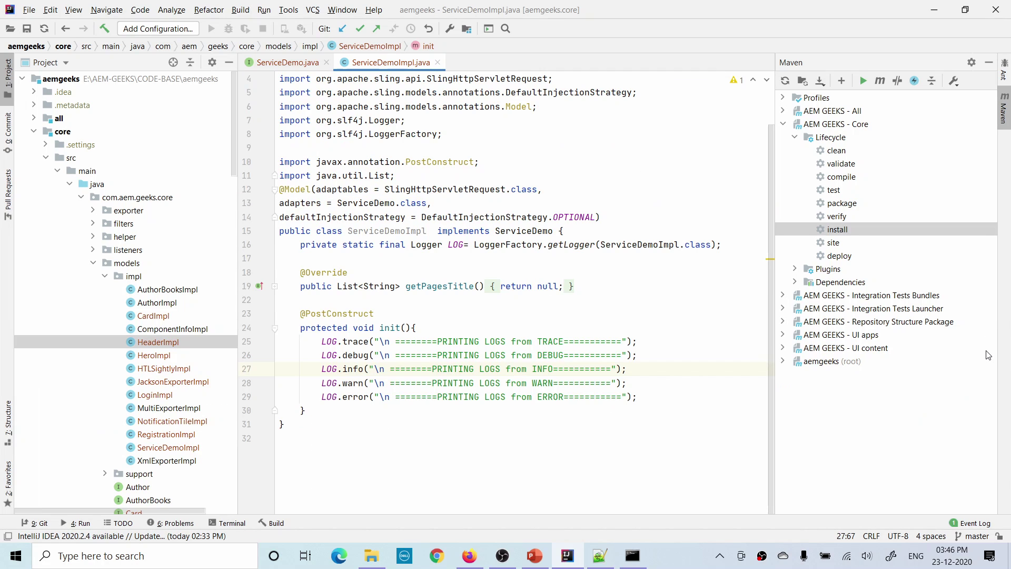
In the AEM web console in Firefox, set the log level of the logs/servicedemo.log logger to Trace and save it.
left_click(469, 555)
left_click(338, 4)
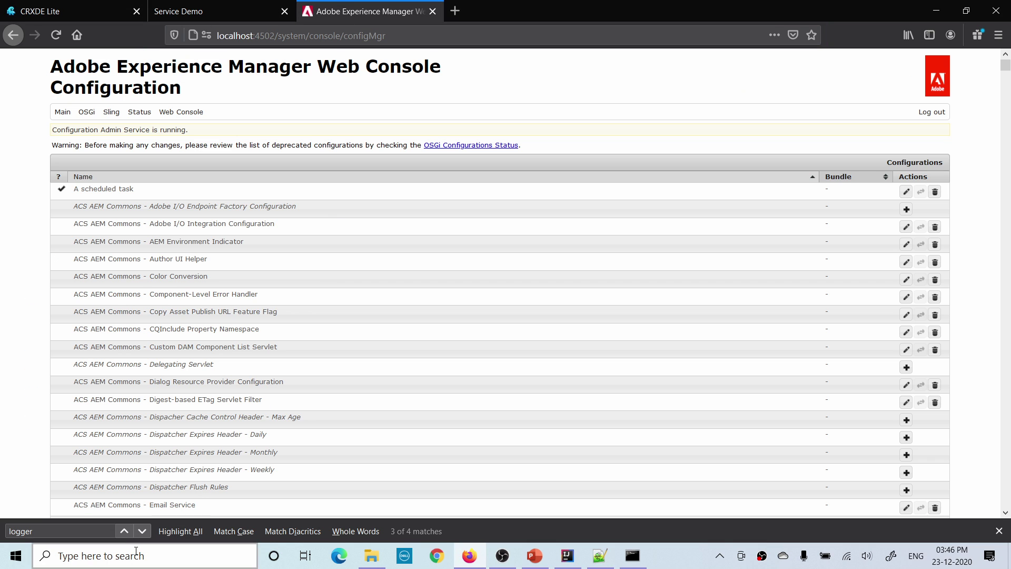
left_click(110, 531)
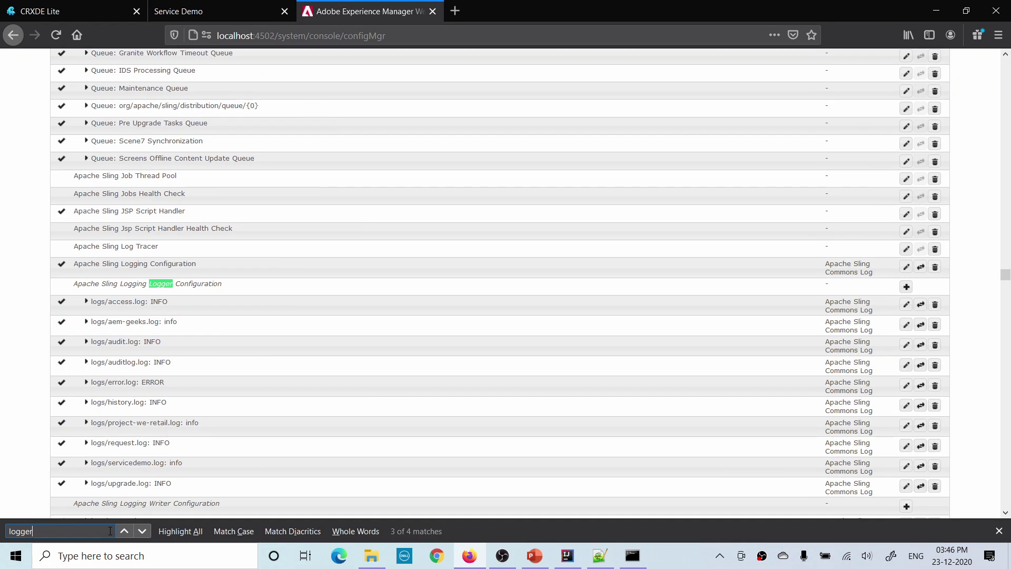
left_click(135, 464)
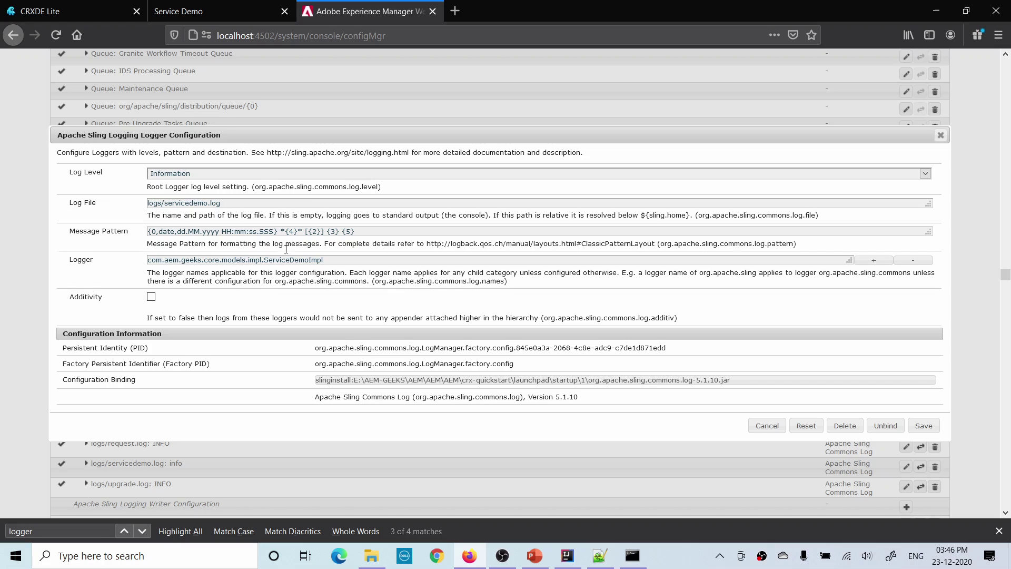
left_click(303, 178)
left_click(251, 186)
left_click(923, 426)
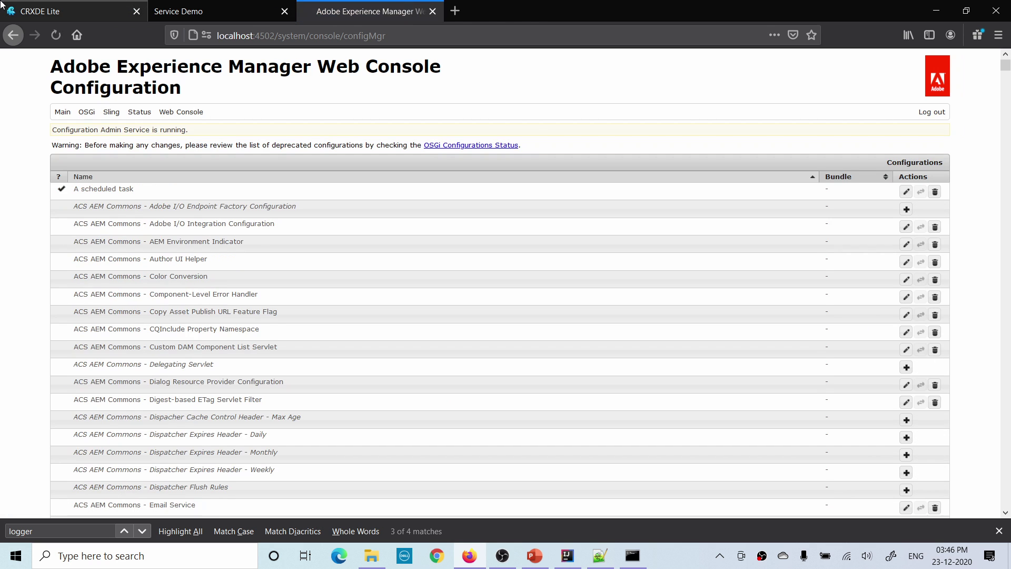
Refresh the Service Demo page and reload the modified servicedemo.log in Notepad++.
left_click(178, 11)
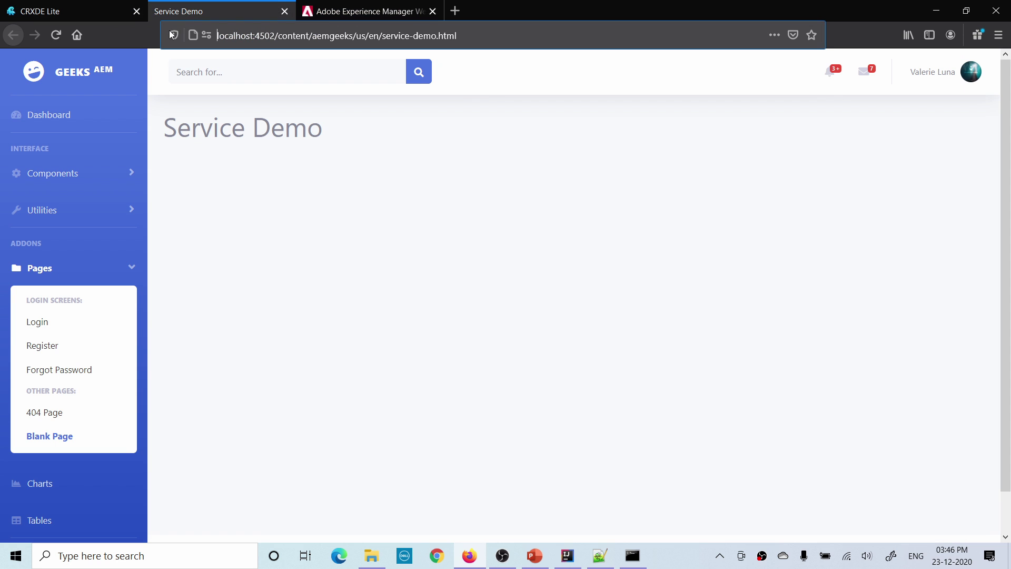
left_click(55, 35)
left_click(599, 555)
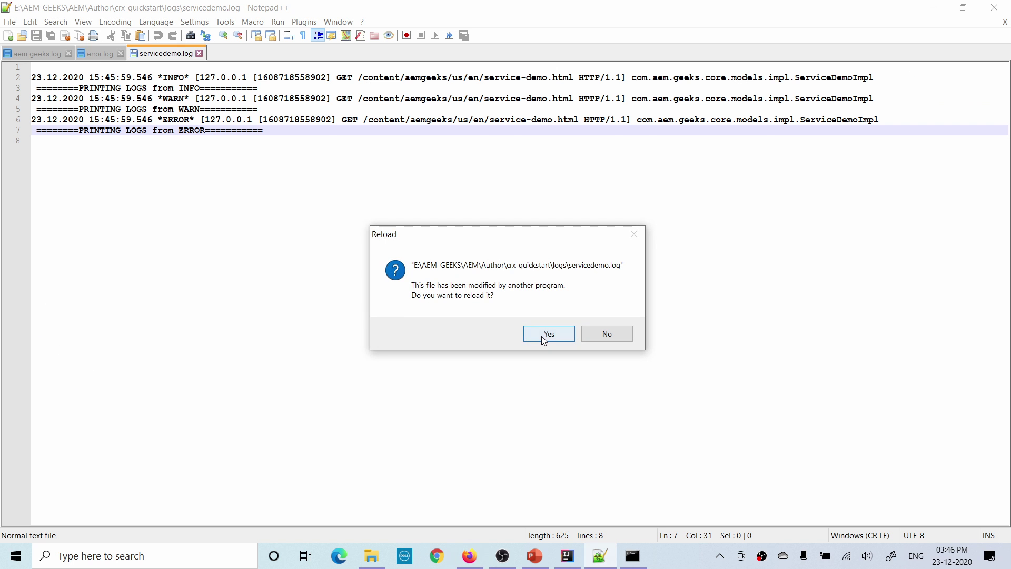
left_click(542, 335)
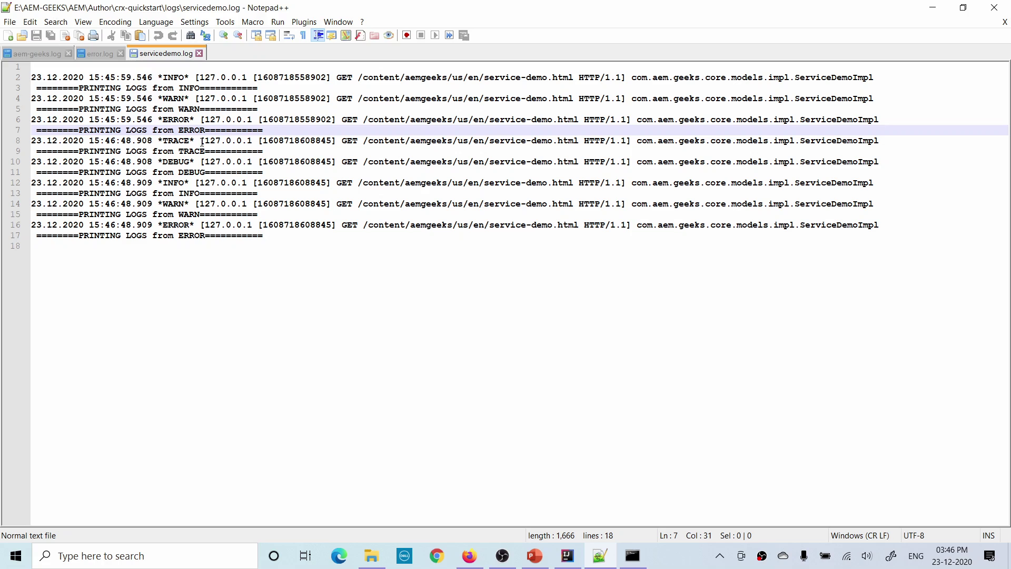
Examine the newest TRACE, DEBUG, INFO, WARN and ERROR entries in servicedemo.log.
left_click(184, 151)
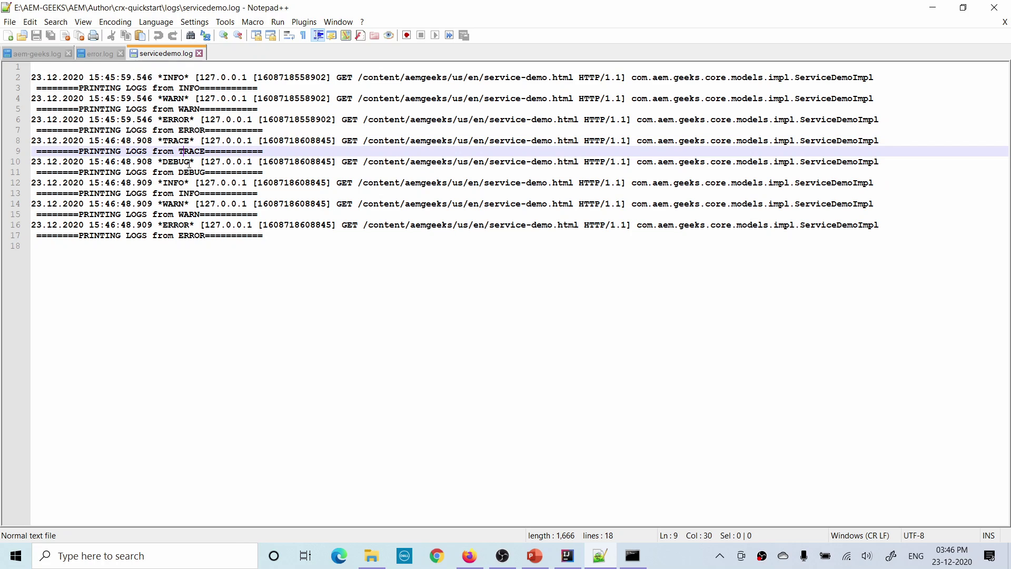
left_click(178, 161)
left_click(189, 152)
left_click(184, 173)
left_click(179, 184)
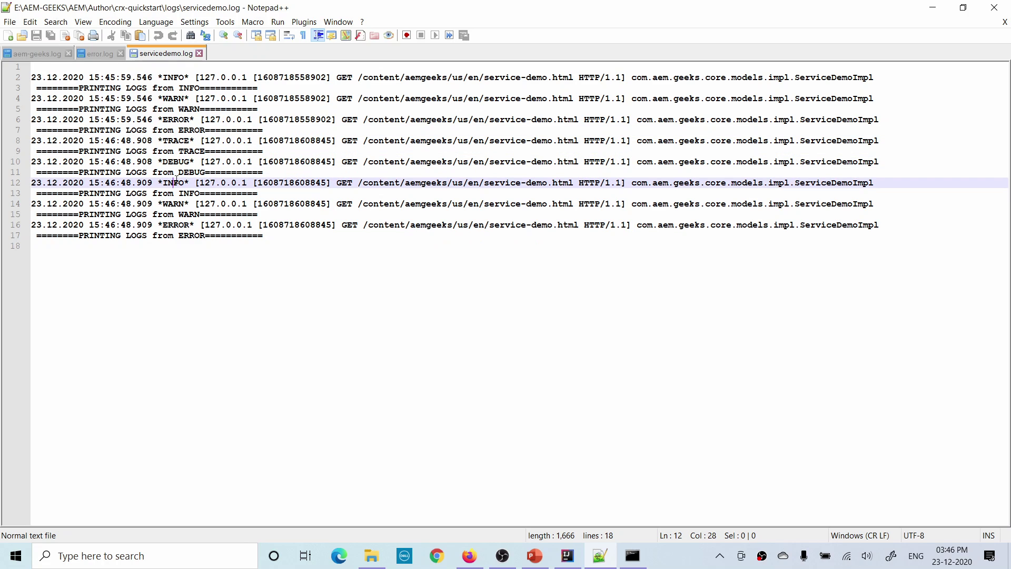
left_click(187, 204)
left_click(188, 236)
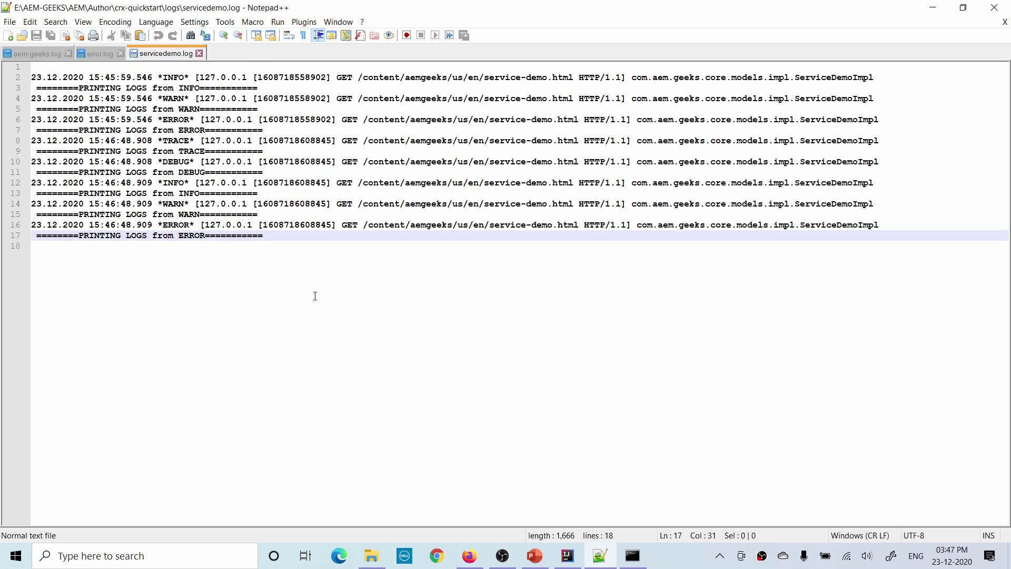
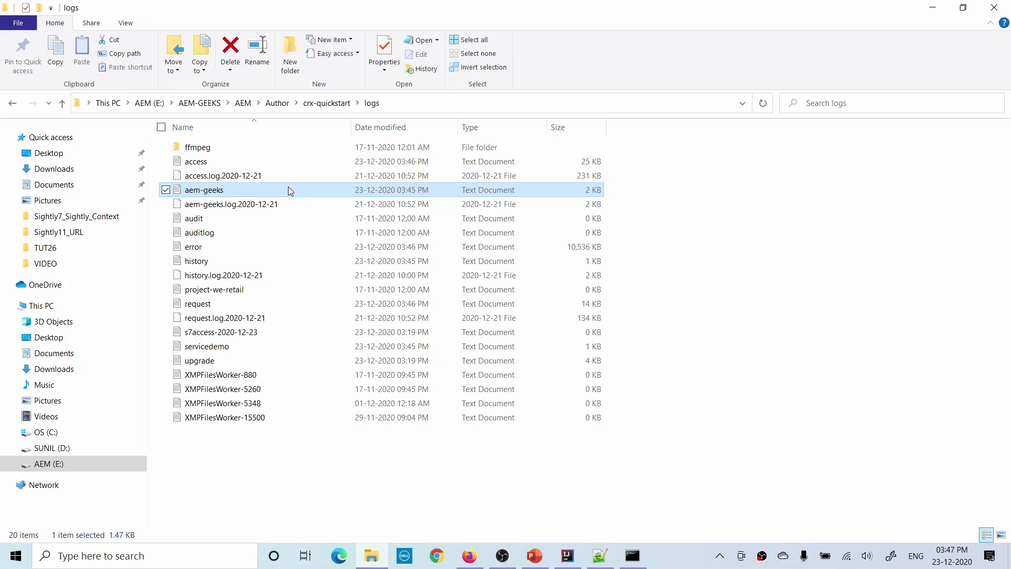
Locate the servicedemo and aem-geeks log files in the crx-quickstart logs folder in File Explorer, showing the folder as a list.
left_click(231, 351)
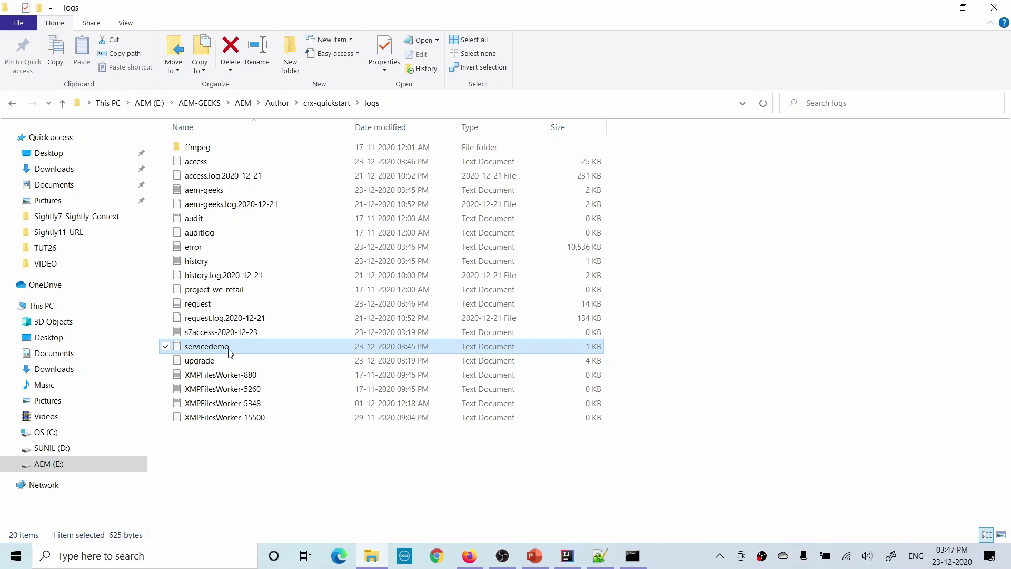
left_click(213, 191)
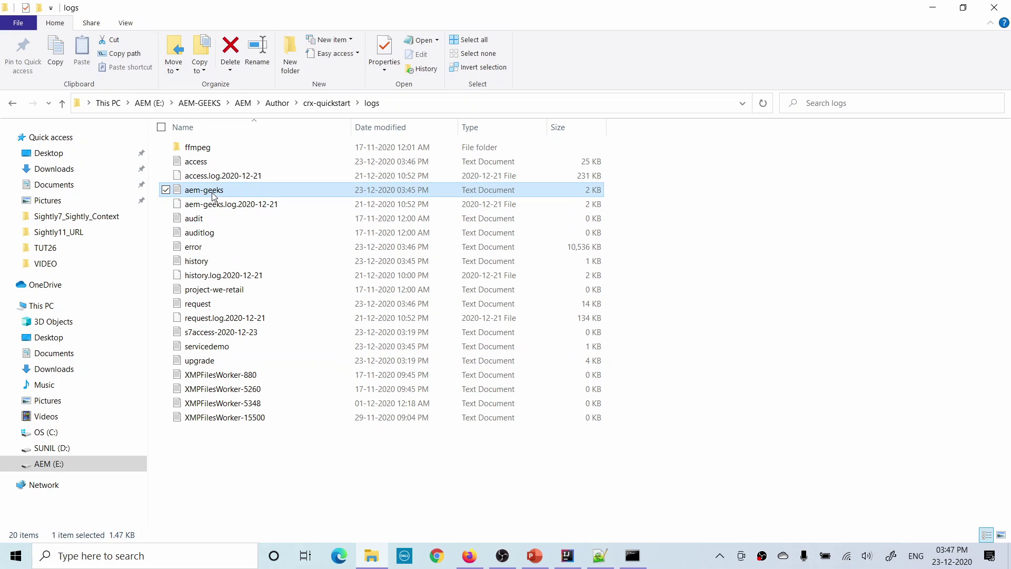
left_click(209, 347)
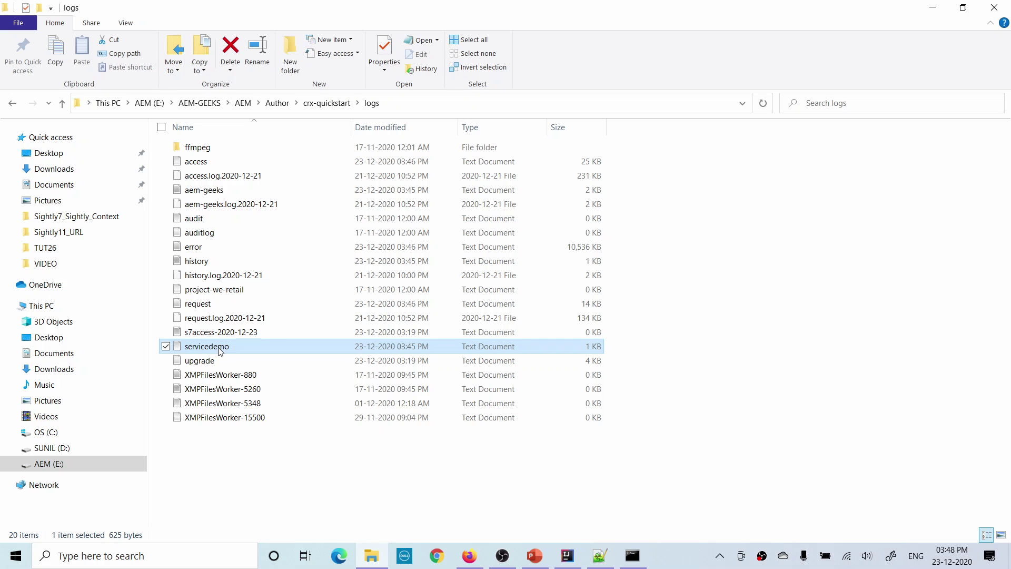
key("ctrl+shift+4")
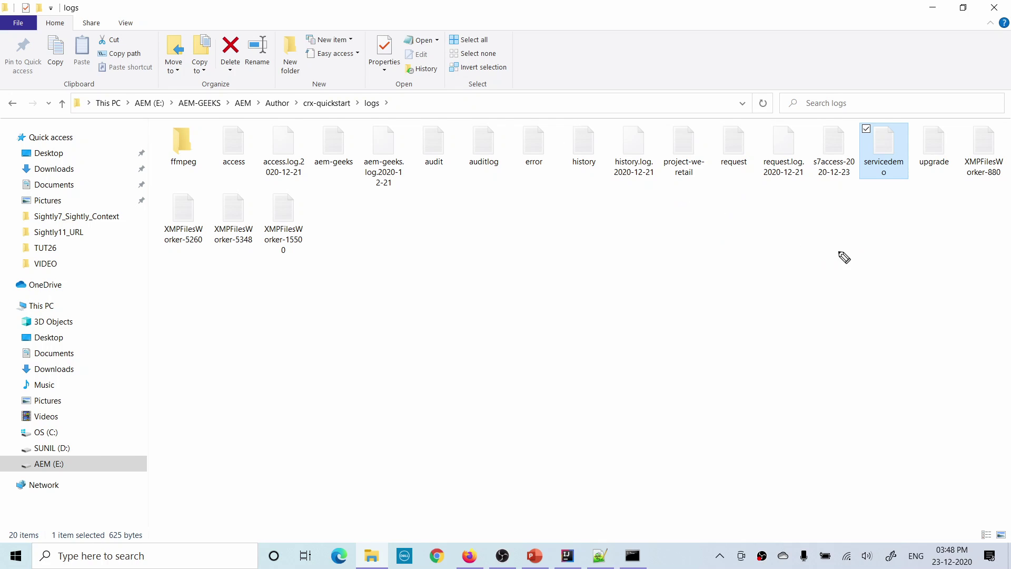
key("ctrl+shift+5")
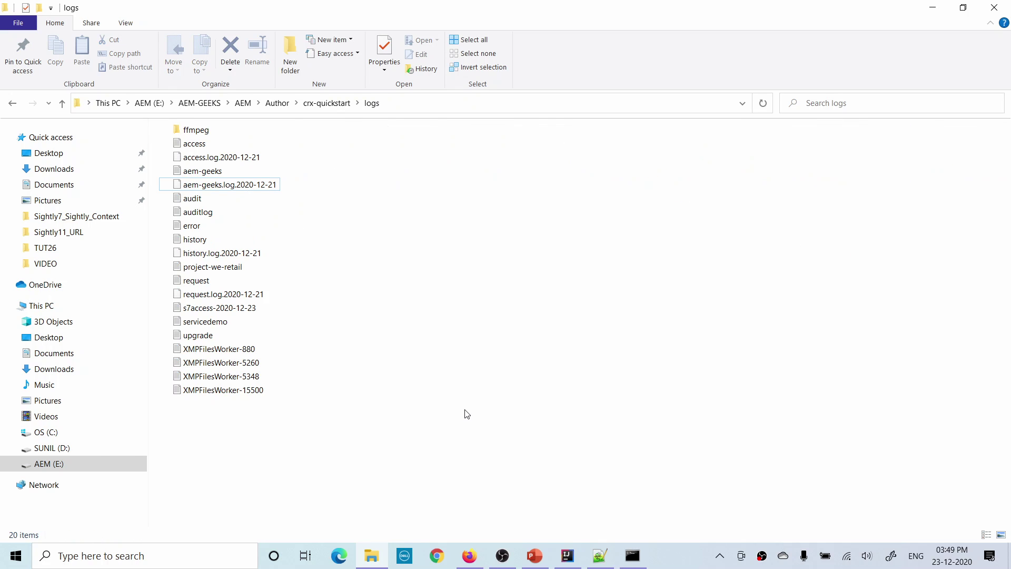
left_click(196, 326)
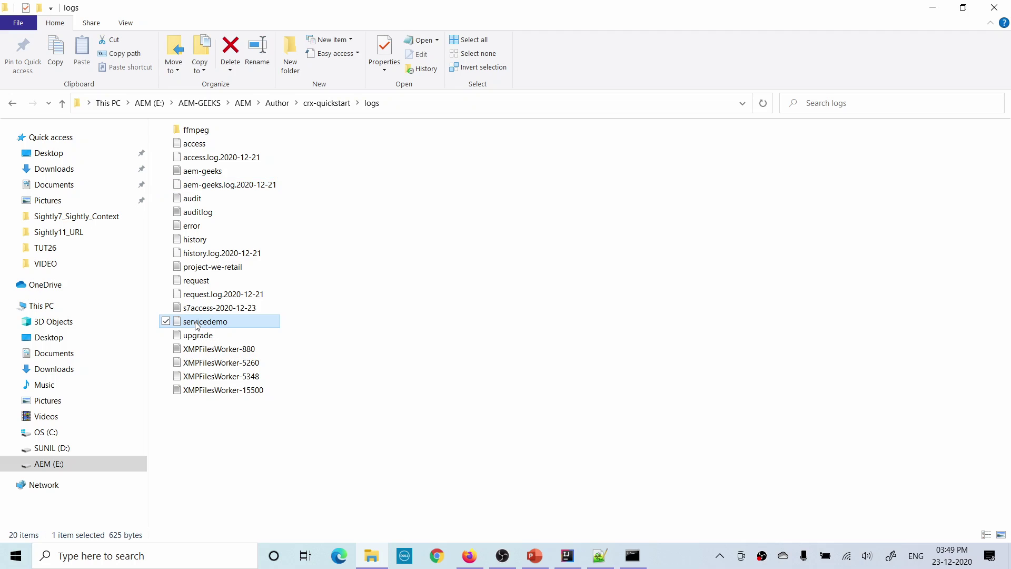
left_click(200, 171)
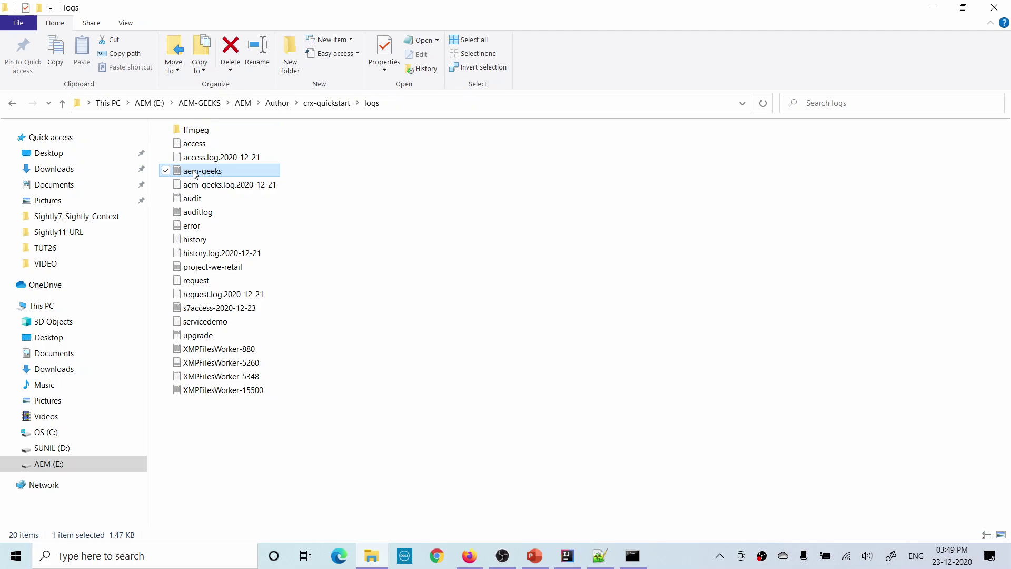
In Firefox, enable Additivity for the logs/servicedemo.log logger and save the configuration.
left_click(469, 556)
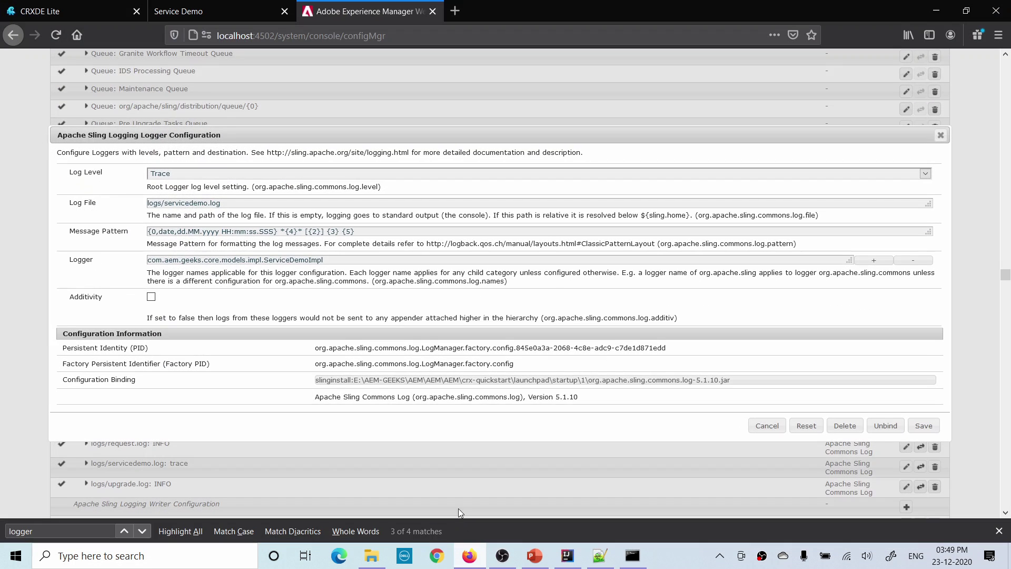
left_click(150, 298)
left_click(922, 426)
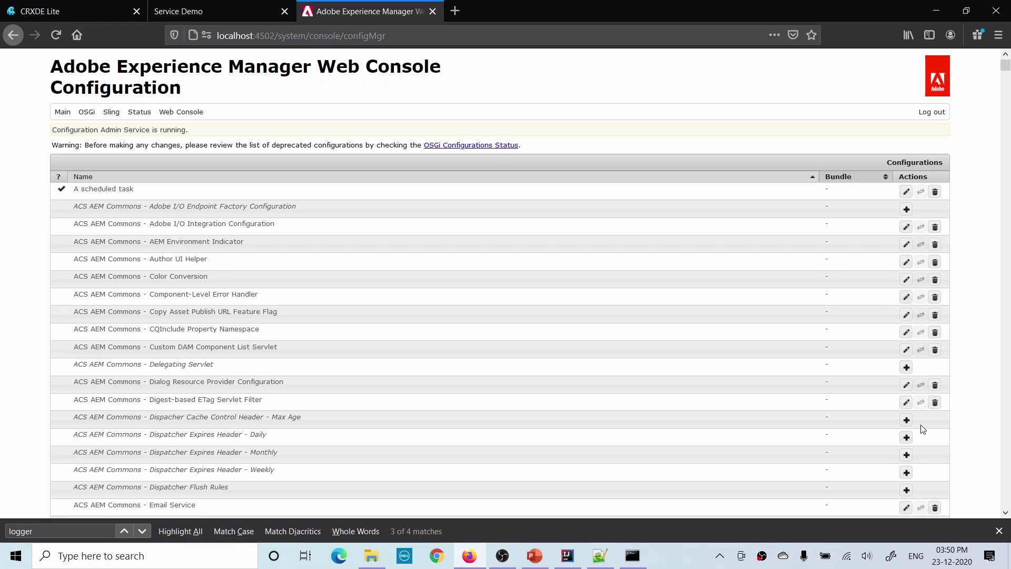
Check the ServiceDemoImpl entries in servicedemo.log in Notepad++ and open aem-geeks.log for comparison.
key("alt+Tab")
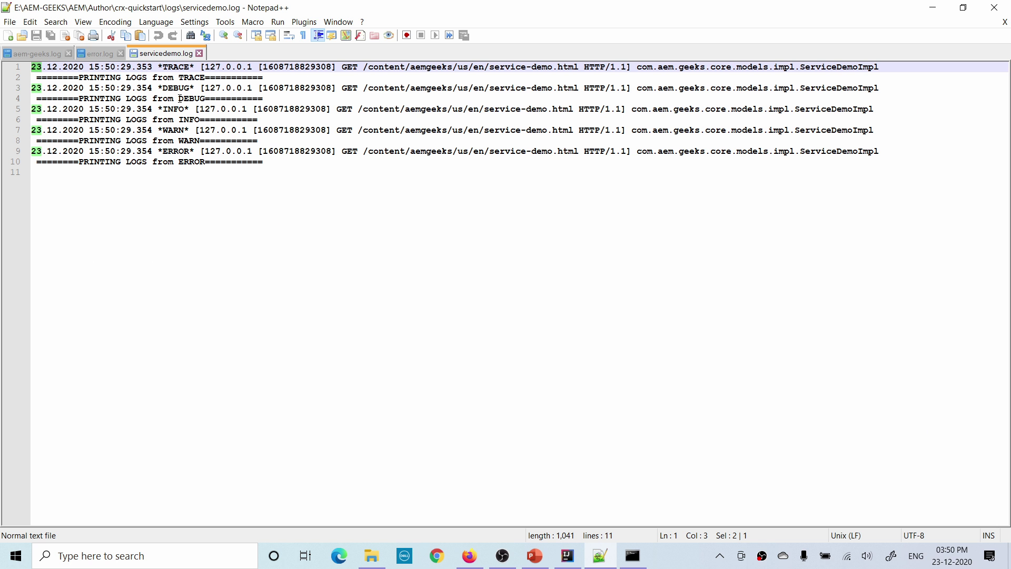
left_click(302, 184)
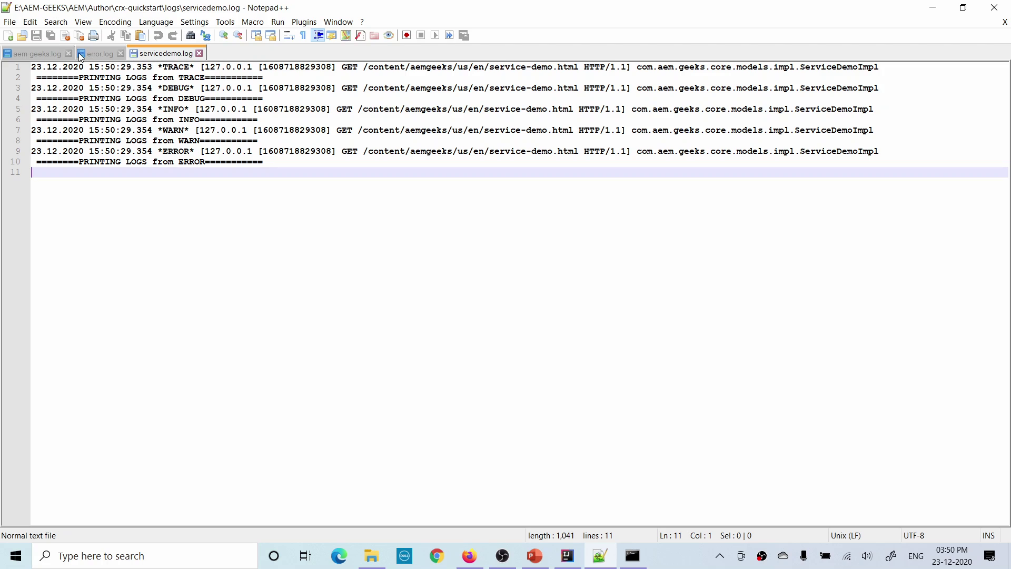
left_click(51, 53)
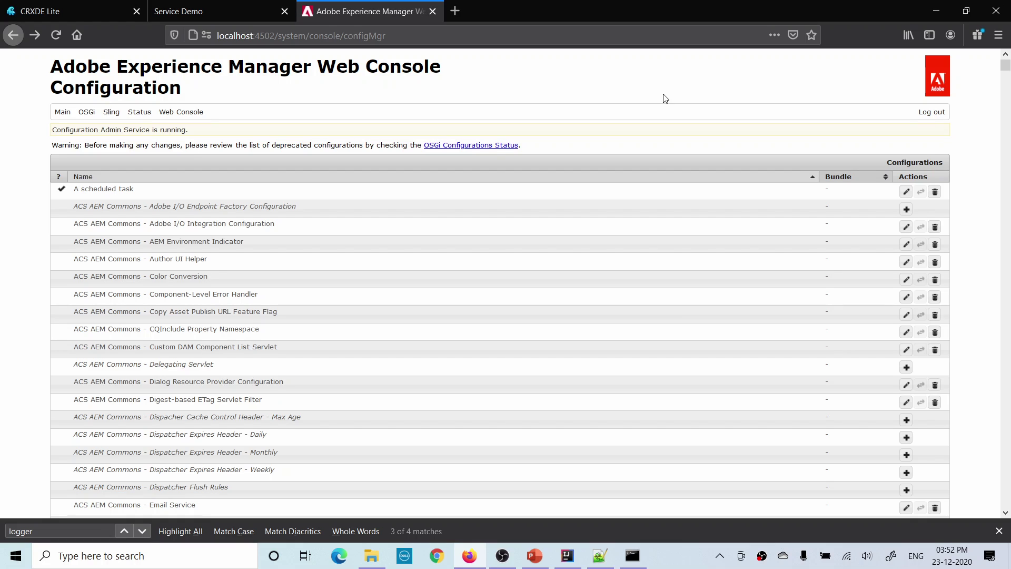
Open the Sling Log Support page in the AEM web console and review the configured loggers and appenders.
mouse_move(107, 116)
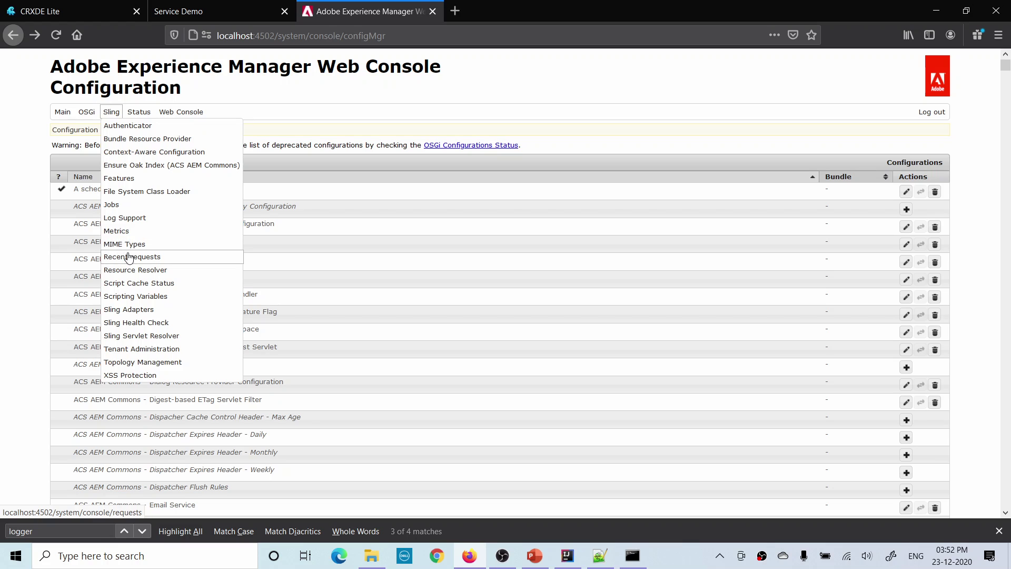
left_click(127, 217)
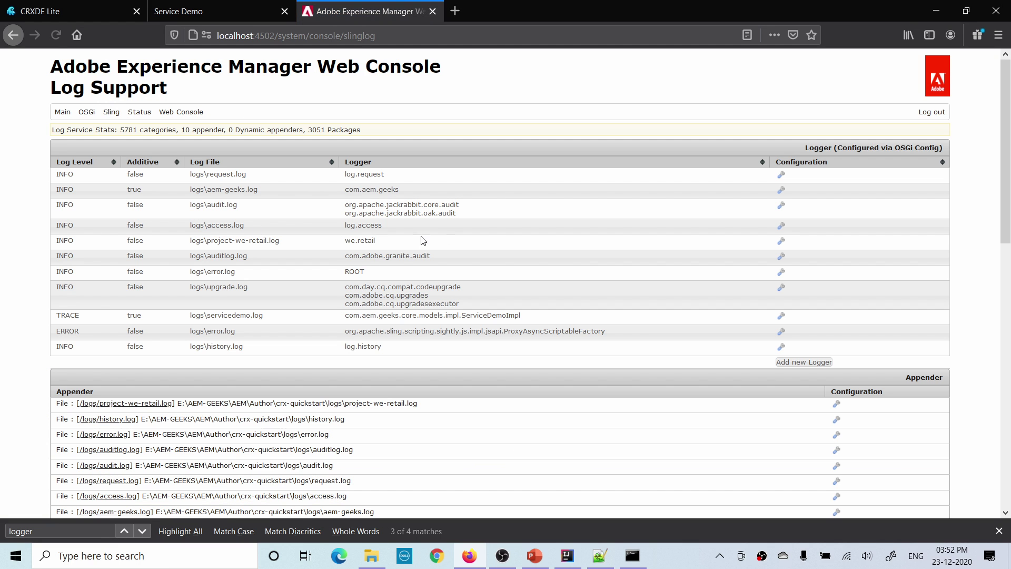
scroll(505, 240, "down", 4)
scroll(505, 241, "up", 4)
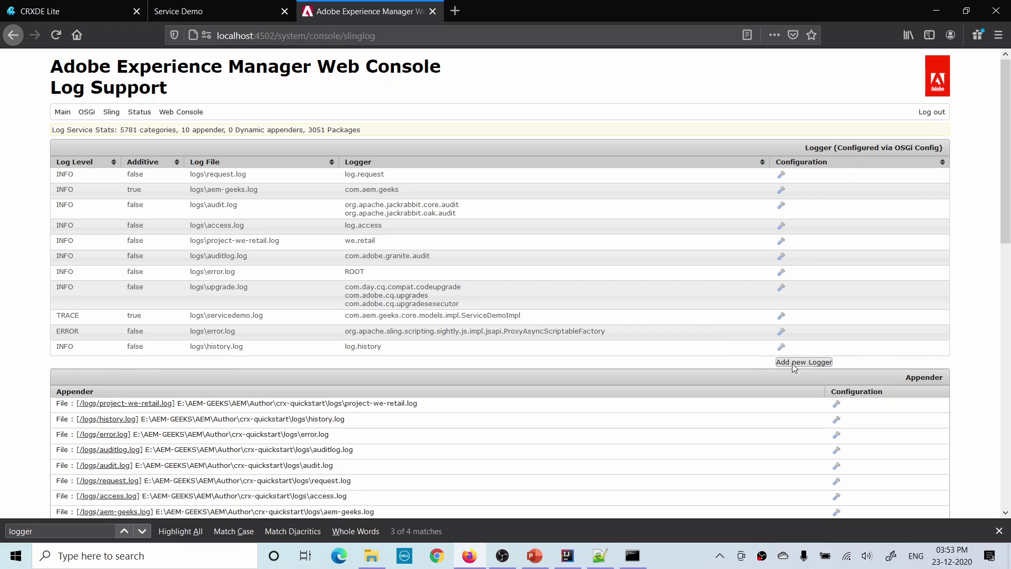
Start a new logger entry, inspect its log level choices and Logger field, and cancel it.
left_click(792, 364)
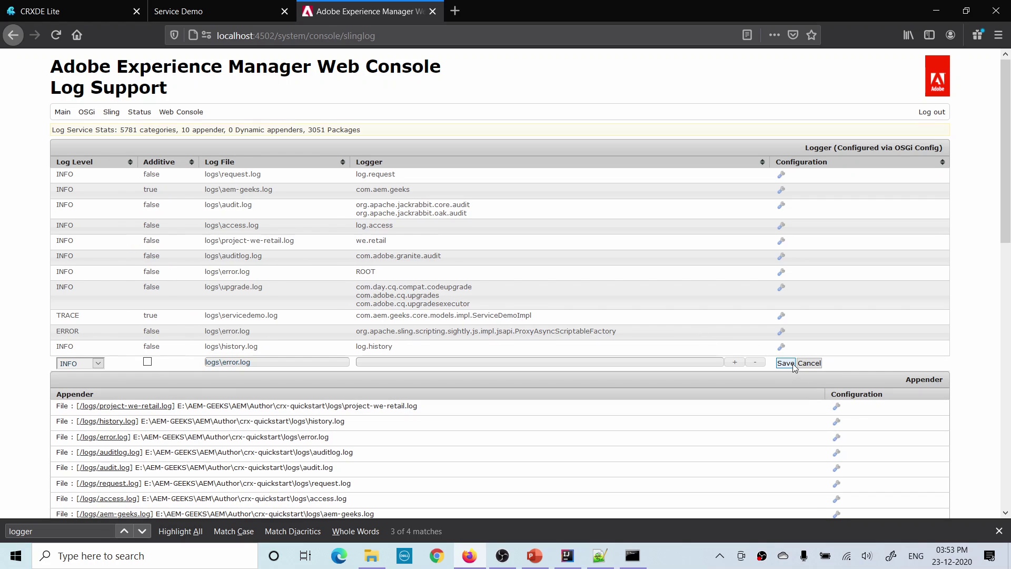
left_click(97, 364)
left_click(97, 365)
left_click(97, 365)
left_click(96, 364)
left_click(392, 364)
left_click(809, 363)
Open /logs/servicedemo.log from the Appender list and select all its log entries.
scroll(535, 316, "down", 4)
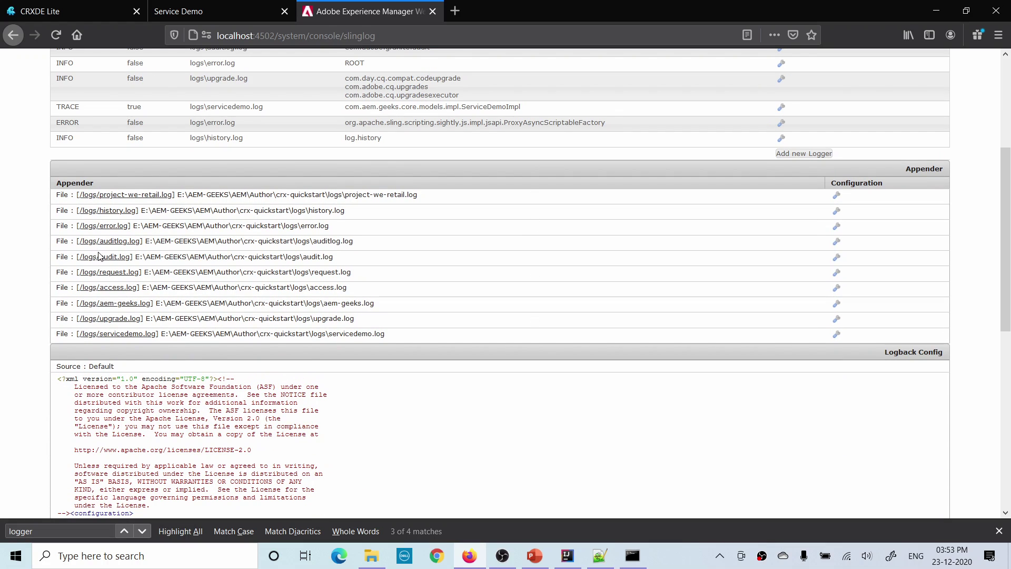
left_click(134, 335)
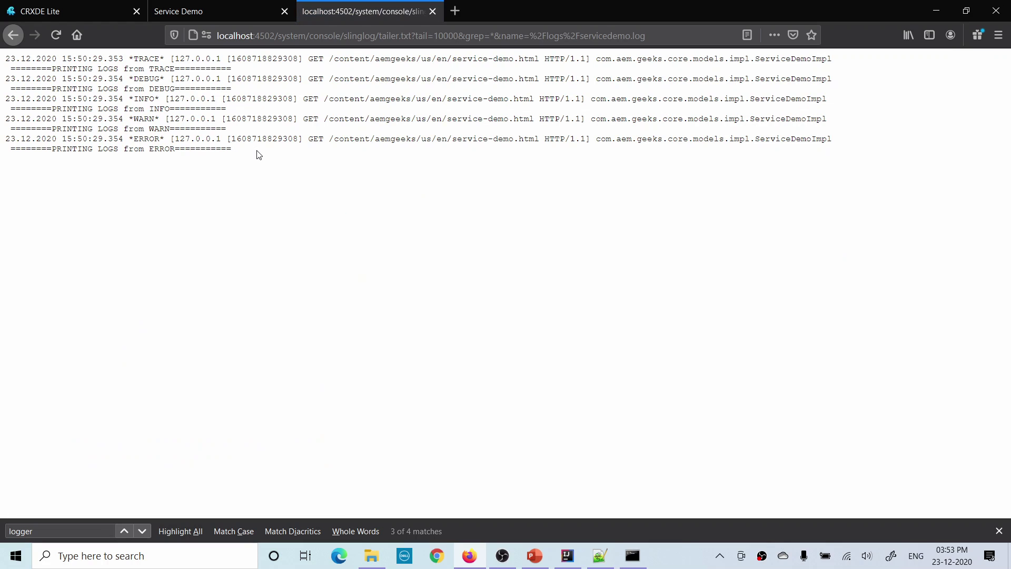
mouse_move(258, 154)
left_mouse_down()
mouse_move(32, 104)
mouse_move(3, 54)
left_mouse_up()
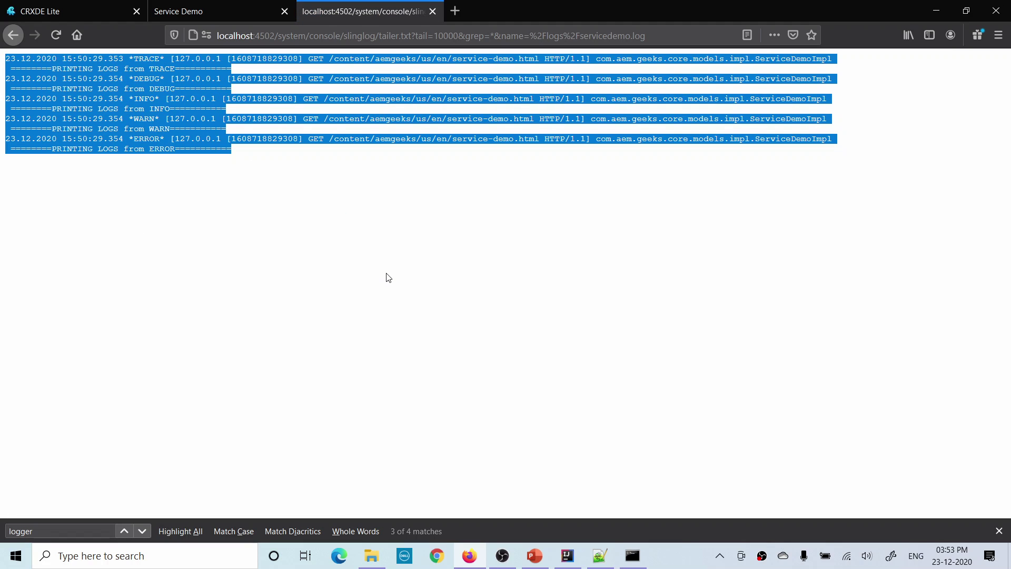